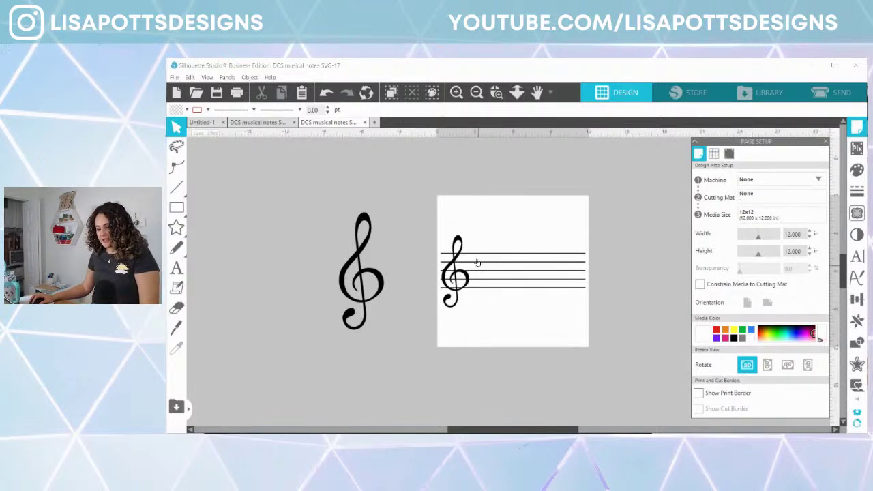
- Examine the edit points where the combined treble clef and staff lines overlap, and close point editing
{"action": "left_click", "coordinate": [497, 94]}
{"action": "left_click_drag", "start_coordinate": [433, 236], "coordinate": [594, 331]}
{"action": "left_click", "coordinate": [476, 93]}
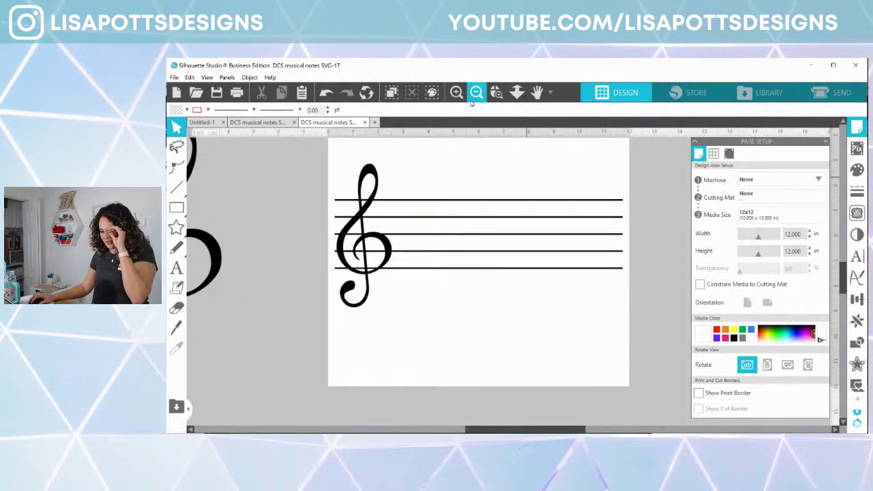
{"action": "double_click", "coordinate": [448, 203]}
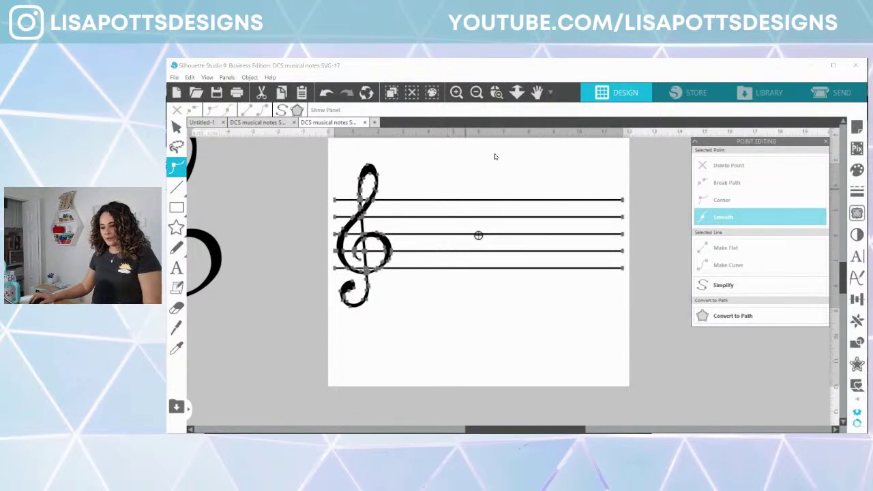
{"action": "left_click", "coordinate": [497, 94]}
{"action": "left_click_drag", "start_coordinate": [342, 153], "coordinate": [401, 241]}
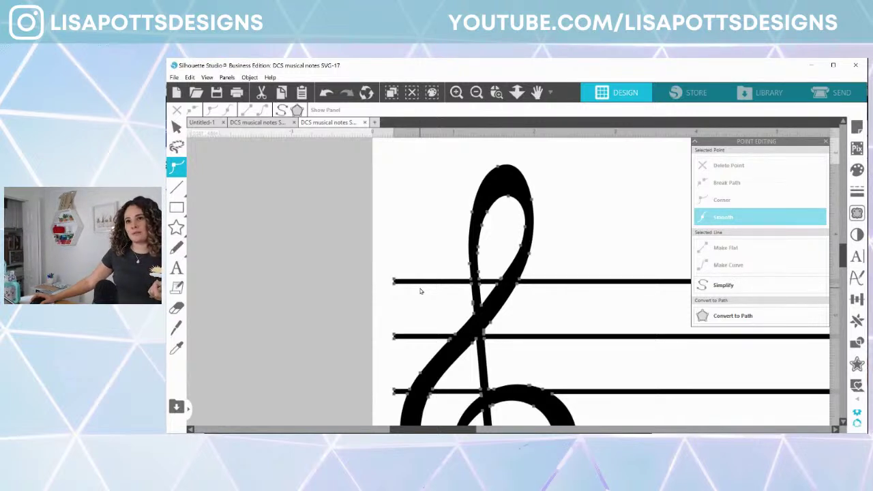
{"action": "left_click", "coordinate": [477, 94]}
{"action": "left_click", "coordinate": [477, 94]}
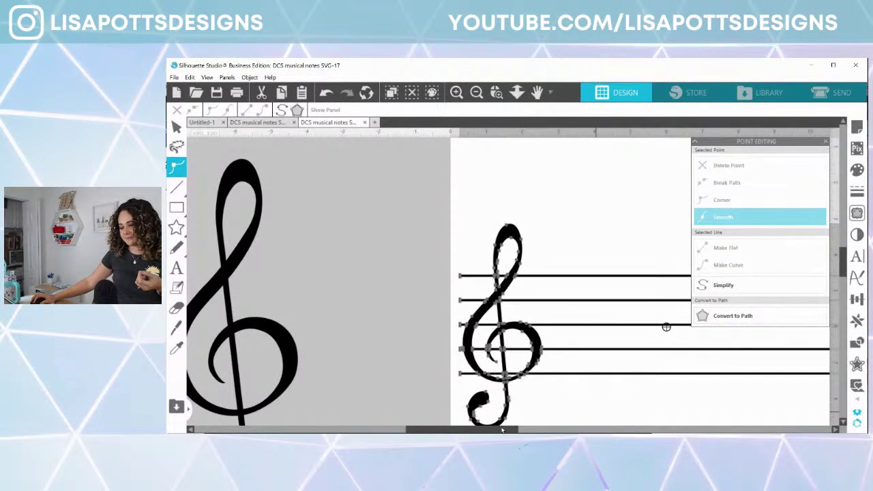
{"action": "left_click_drag", "start_coordinate": [503, 430], "coordinate": [538, 405]}
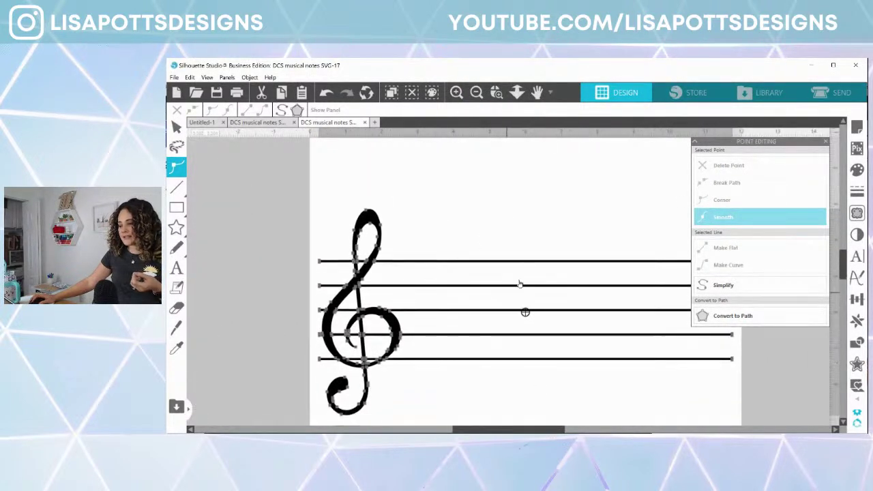
{"action": "scroll", "coordinate": [490, 235], "scroll_direction": "down", "scroll_amount": 1}
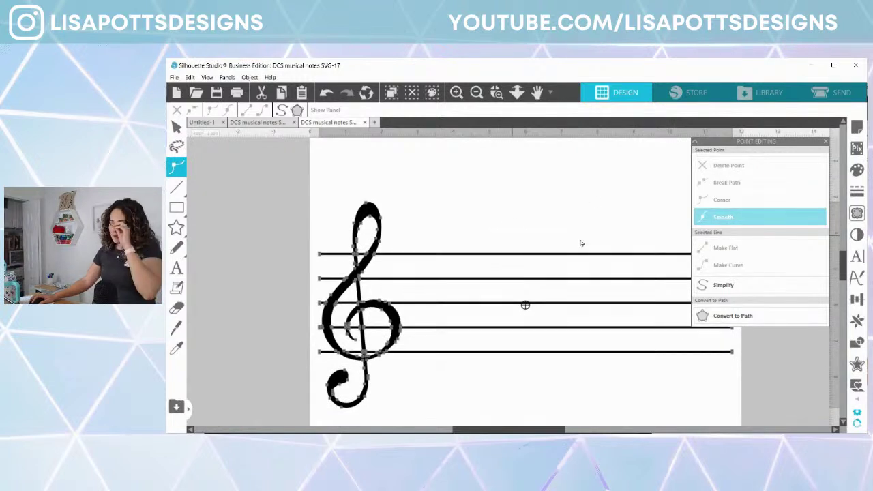
{"action": "left_click", "coordinate": [613, 191]}
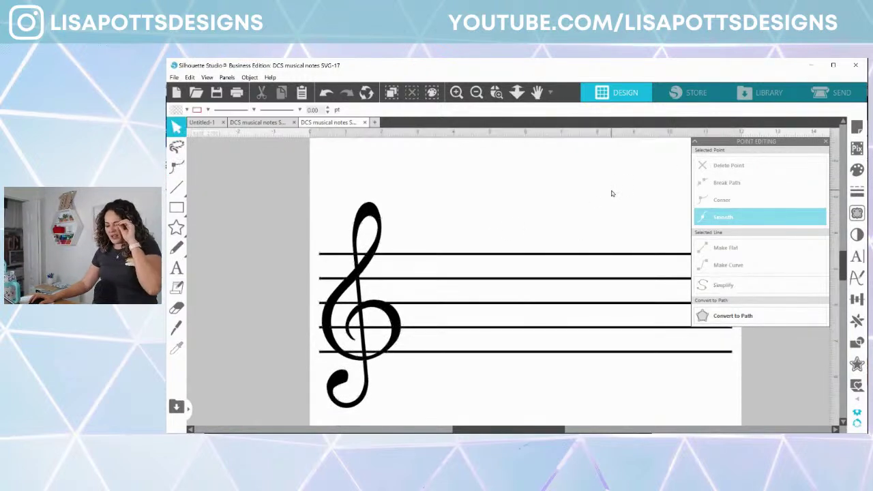
{"action": "left_click", "coordinate": [825, 141]}
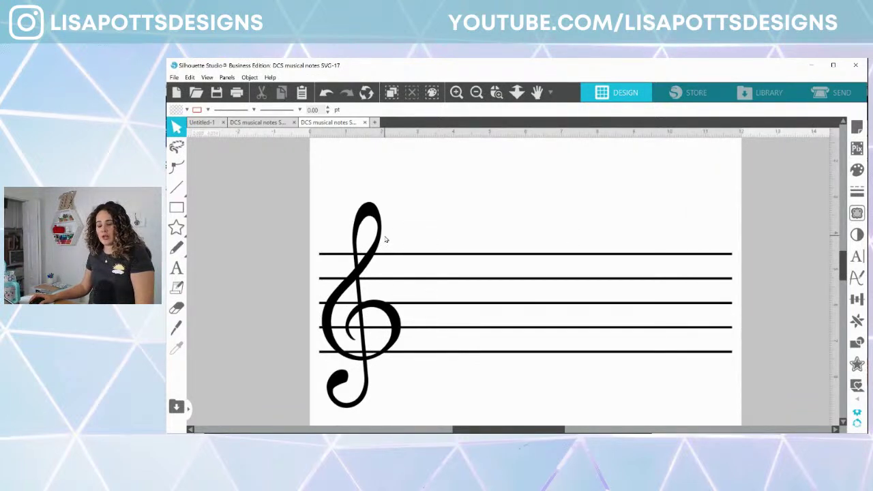
- Overlay the separate treble clef, filled pink and scaled to about 2.201 by 5.745 in, on the clef of the staff
{"action": "left_click", "coordinate": [476, 92]}
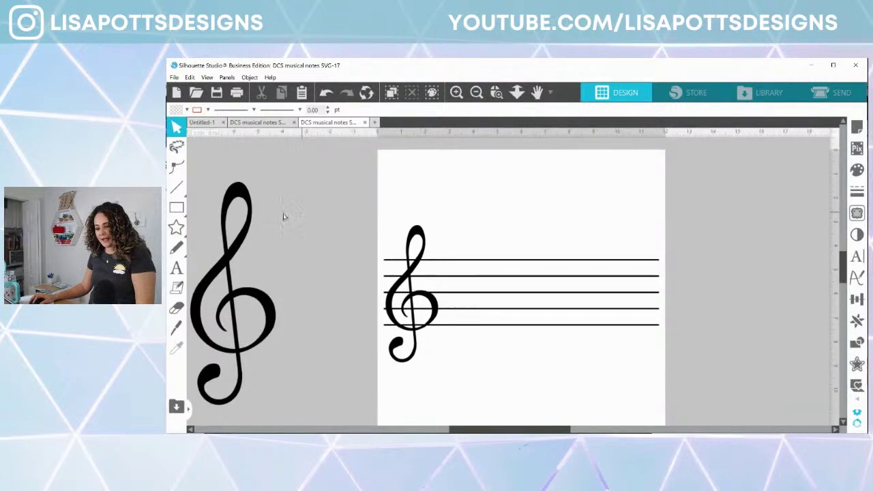
{"action": "left_click_drag", "start_coordinate": [247, 225], "coordinate": [332, 213]}
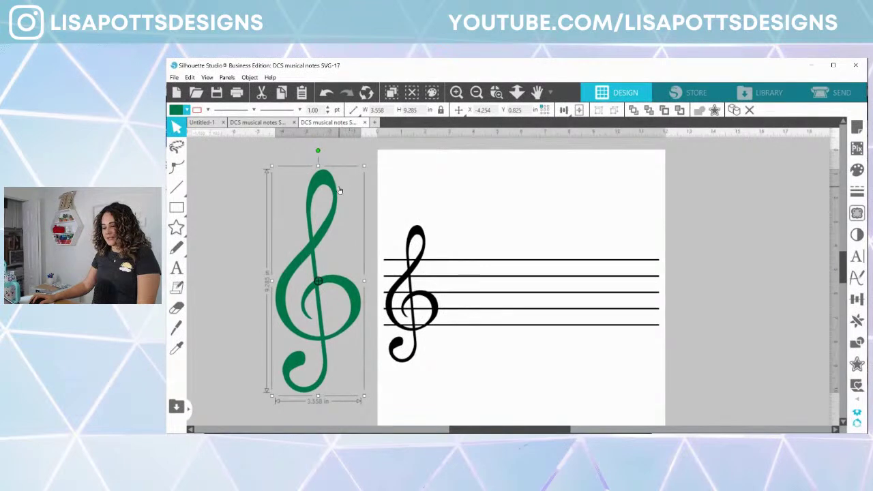
{"action": "left_click_drag", "start_coordinate": [339, 191], "coordinate": [410, 192]}
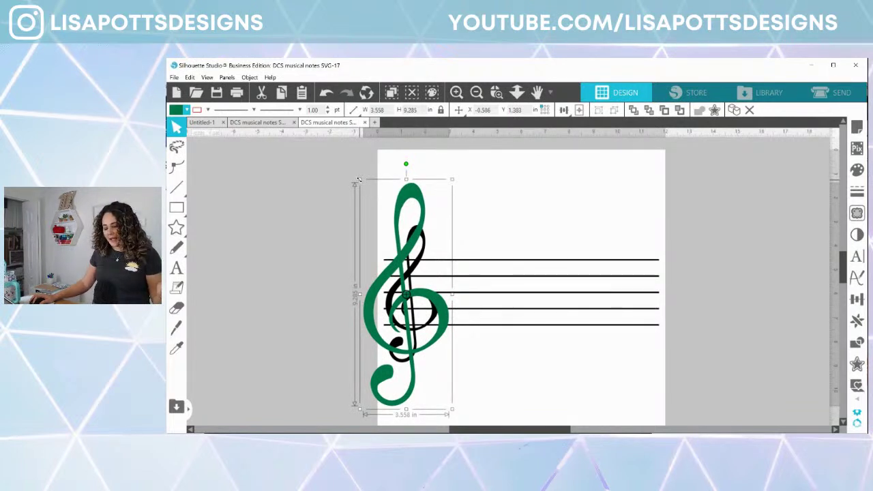
{"action": "left_click_drag", "start_coordinate": [357, 180], "coordinate": [422, 232]}
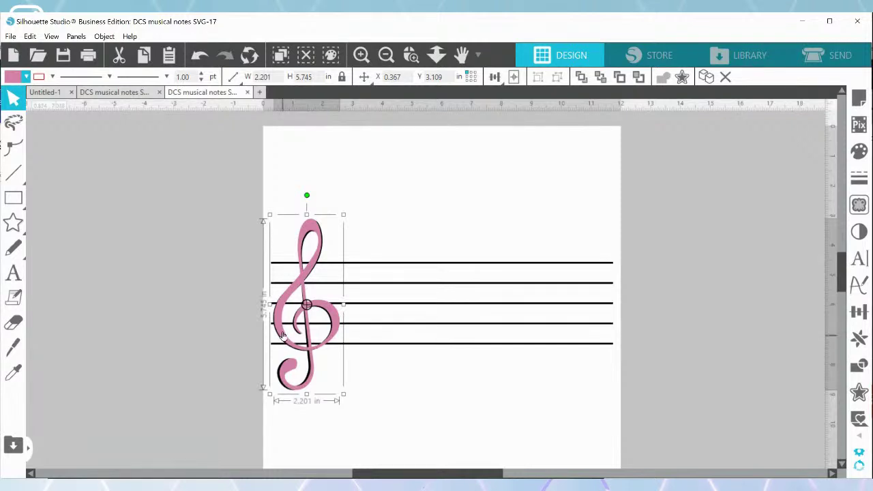
{"action": "left_click", "coordinate": [364, 196]}
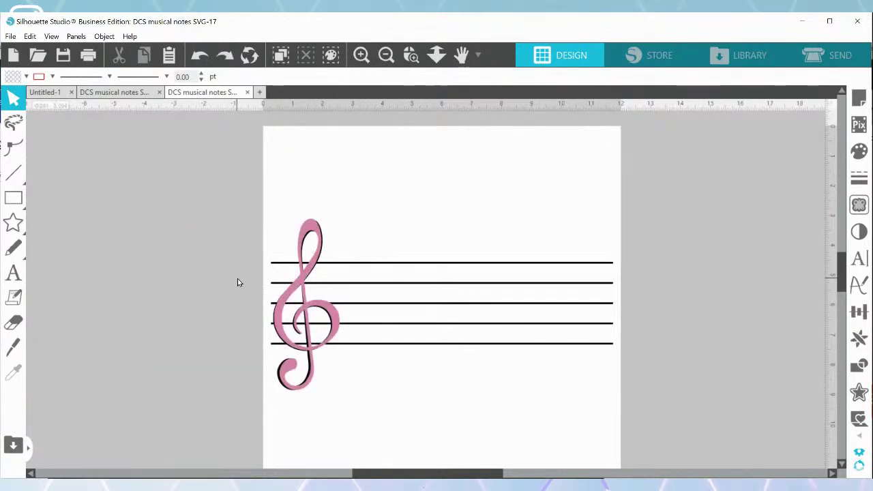
- Slice all five staff lines vertically just past the clef with a straight, solid Knife cut
{"action": "left_click", "coordinate": [14, 347]}
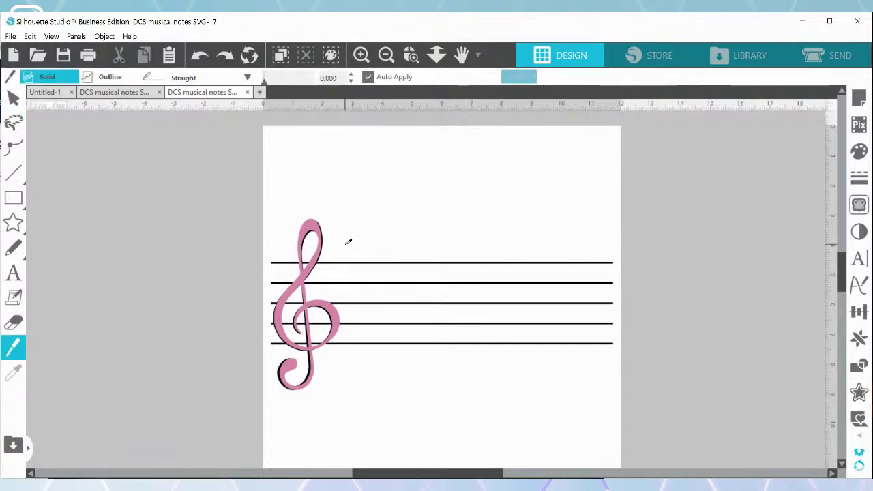
{"action": "left_click_drag", "start_coordinate": [348, 246], "coordinate": [358, 379]}
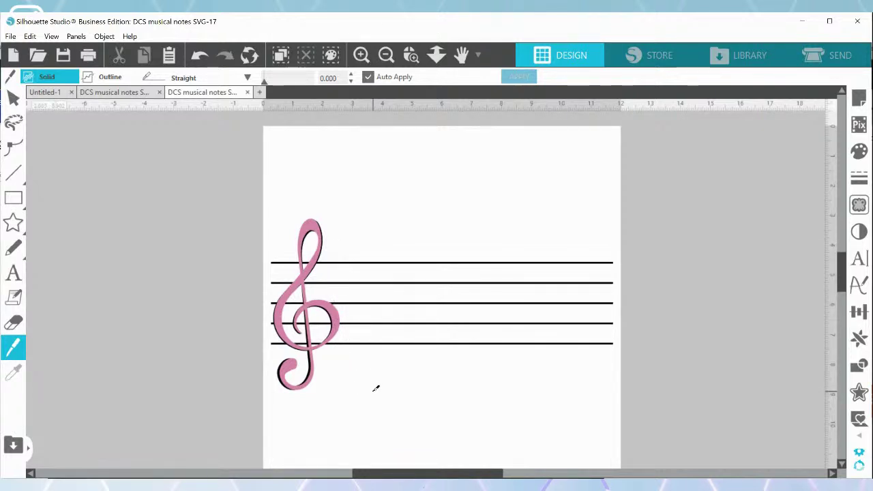
{"action": "left_click", "coordinate": [25, 103]}
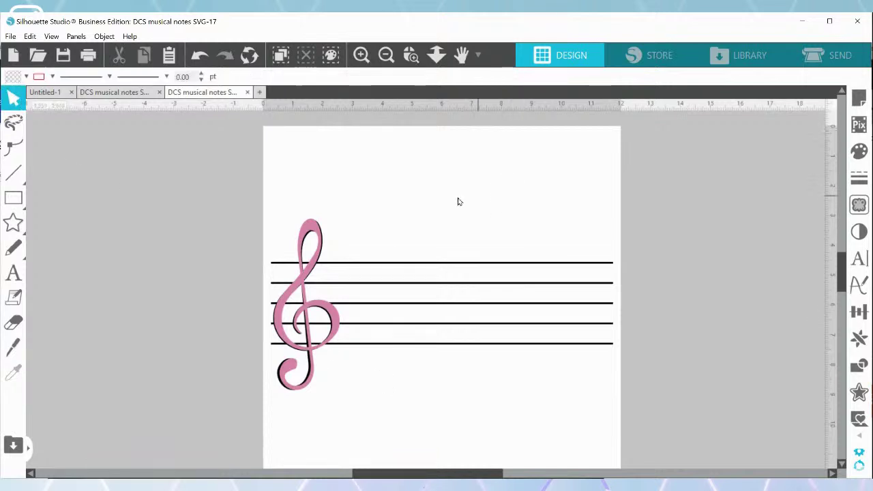
{"action": "left_click_drag", "start_coordinate": [450, 200], "coordinate": [542, 422]}
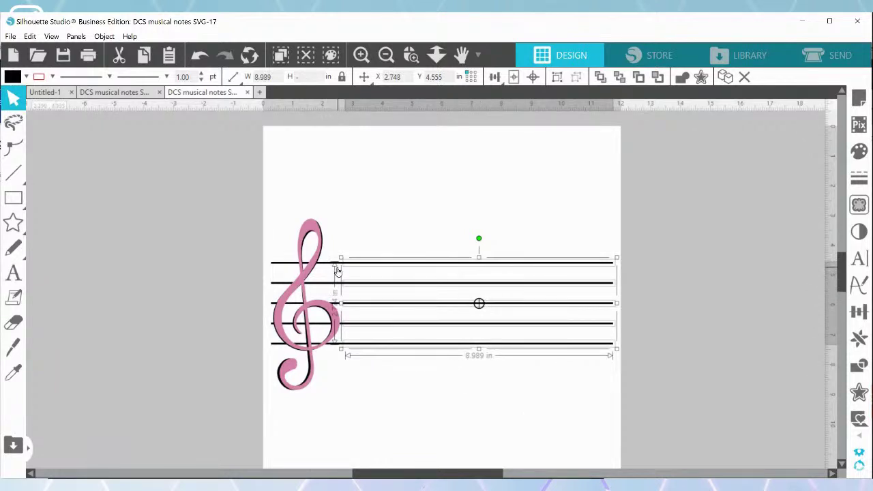
{"action": "left_click", "coordinate": [439, 432]}
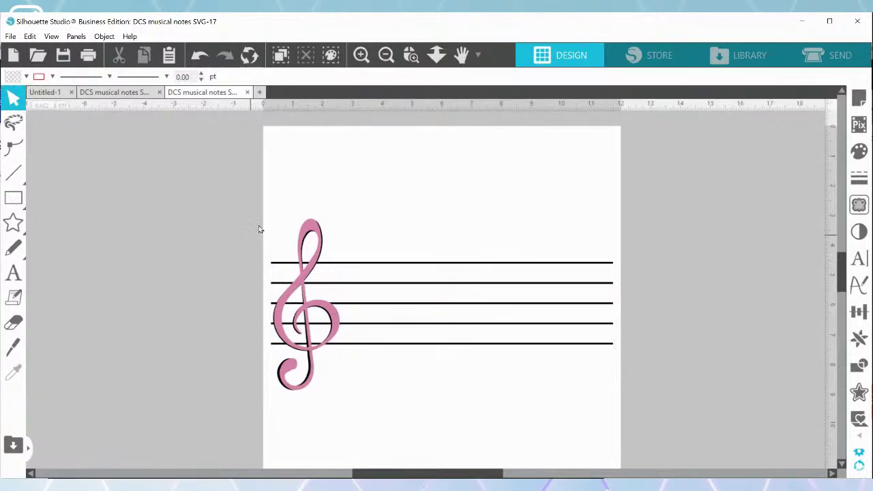
- Try filling the long staff line segments beyond the clef with lime green
{"action": "left_click_drag", "start_coordinate": [260, 228], "coordinate": [577, 401]}
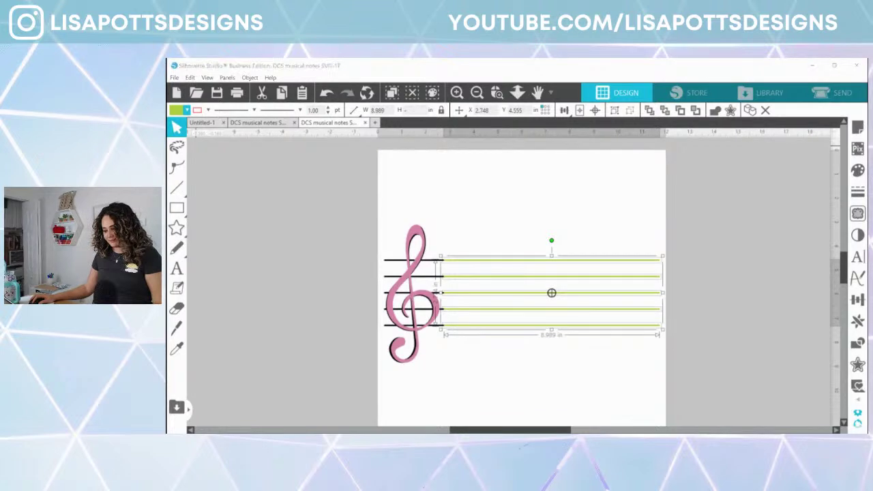
{"action": "key", "text": "ctrl+z"}
{"action": "left_click", "coordinate": [501, 205]}
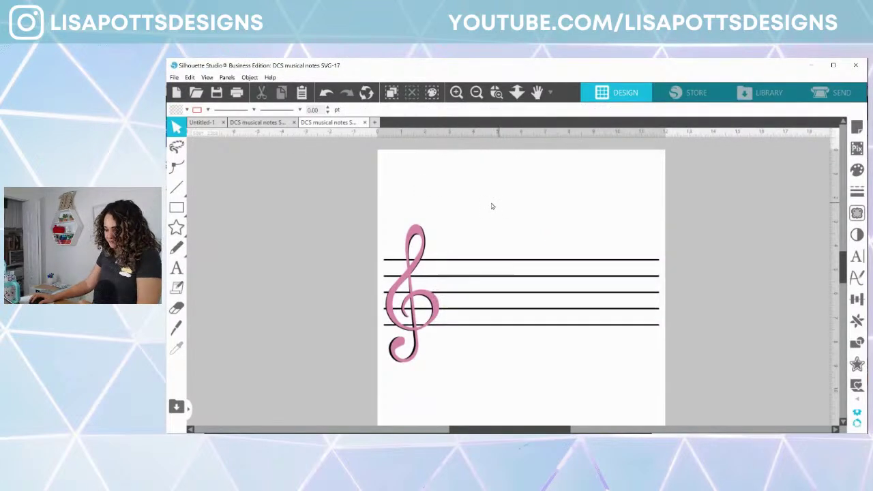
- Delete the original black clef and its short line stubs from behind the pink clef
{"action": "left_click_drag", "start_coordinate": [378, 195], "coordinate": [445, 380]}
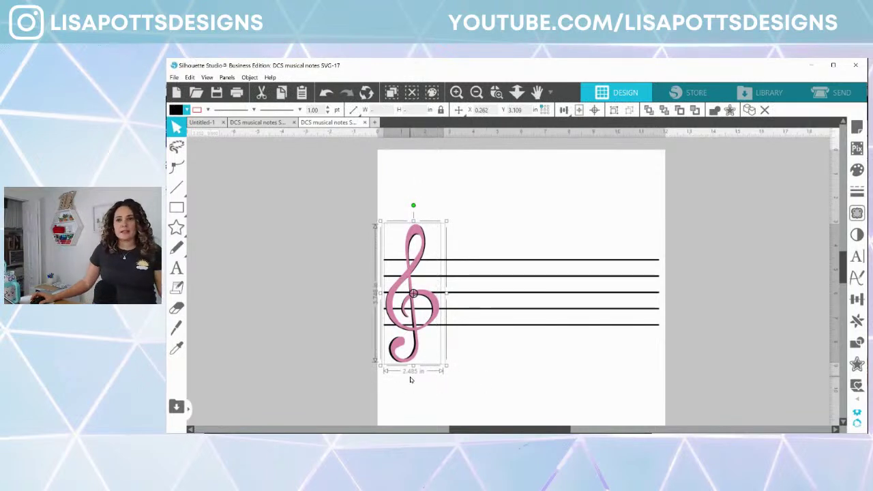
{"action": "left_click", "coordinate": [416, 234]}
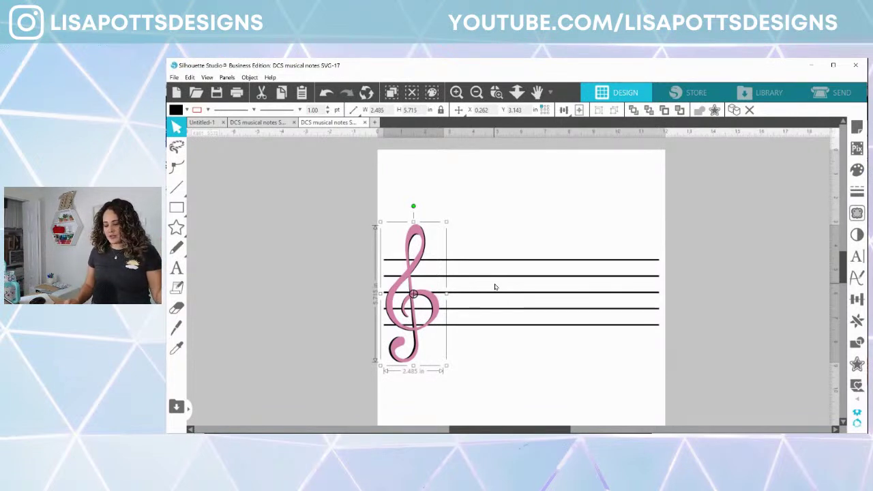
{"action": "key", "text": "ctrl+z"}
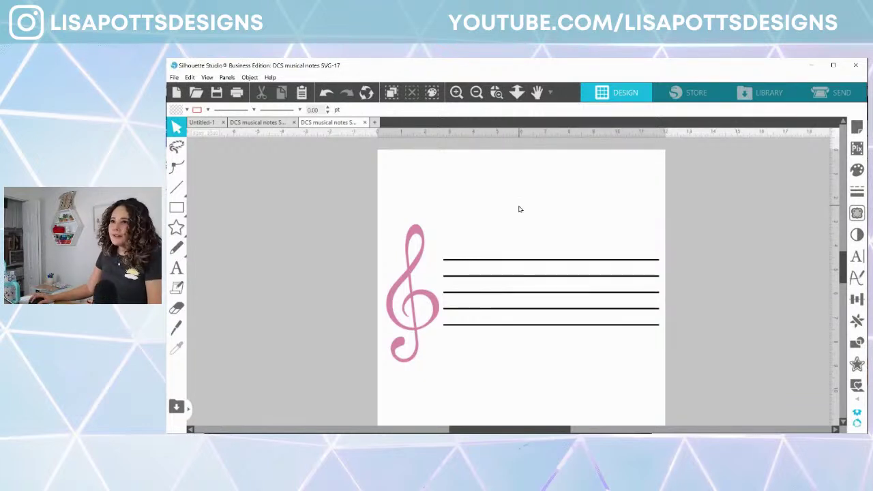
- Stretch the remaining staff lines back beneath the pink clef to a total width of about 11.601 in
{"action": "left_click_drag", "start_coordinate": [504, 209], "coordinate": [562, 392]}
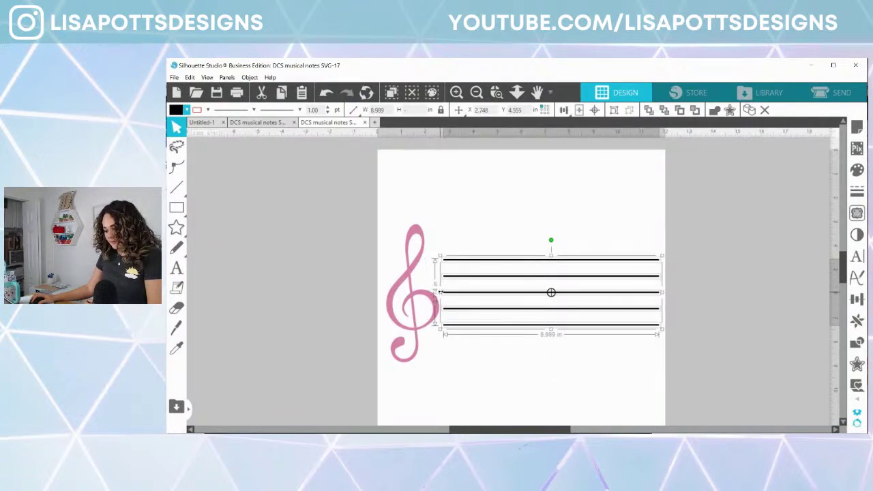
{"action": "mouse_move", "coordinate": [440, 292]}
{"action": "left_mouse_down"}
{"action": "mouse_move", "coordinate": [418, 292]}
{"action": "mouse_move", "coordinate": [451, 292]}
{"action": "mouse_move", "coordinate": [438, 292]}
{"action": "left_mouse_up"}
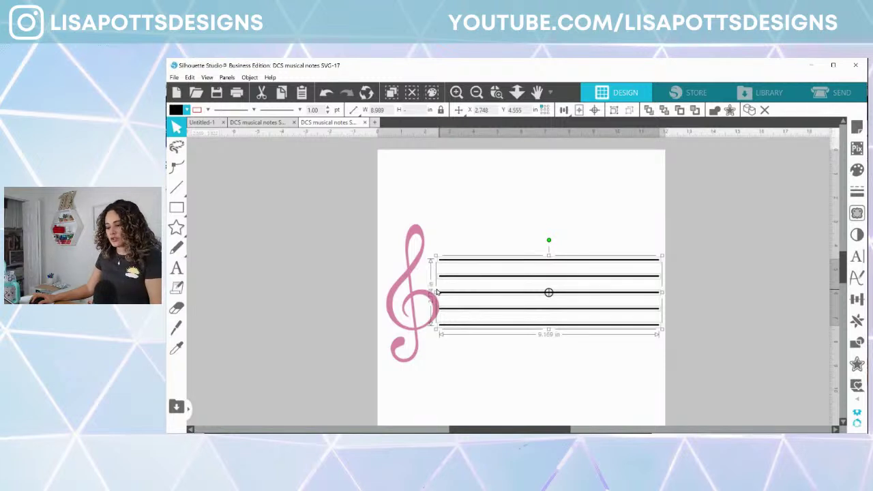
{"action": "left_click_drag", "start_coordinate": [437, 292], "coordinate": [379, 294]}
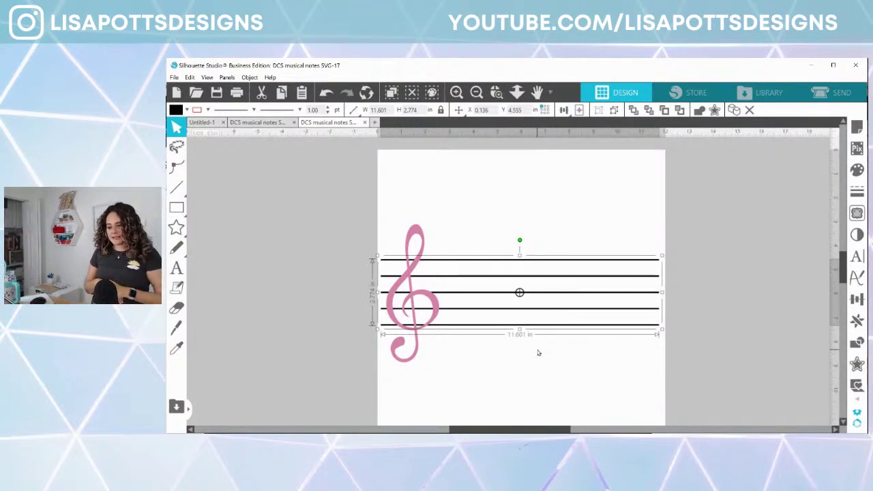
{"action": "left_click", "coordinate": [428, 232]}
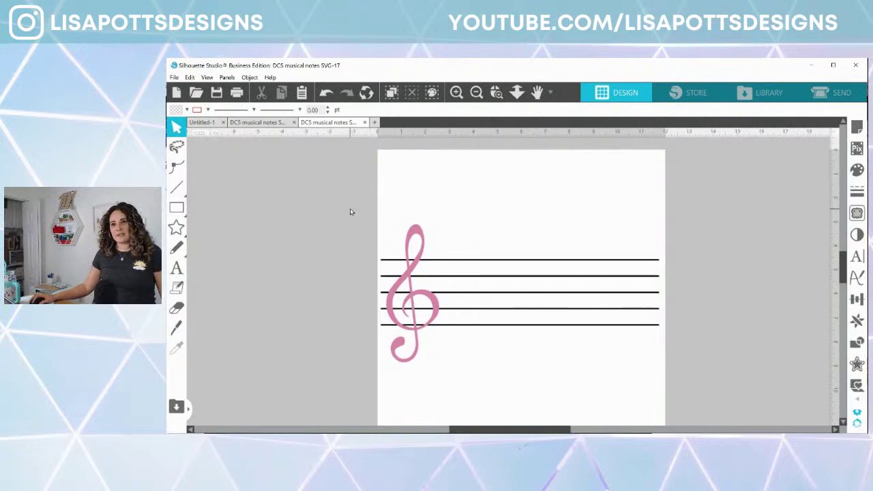
- Try to knock the pink clef's shape out of the staff lines with Subtract All
{"action": "left_click", "coordinate": [386, 258]}
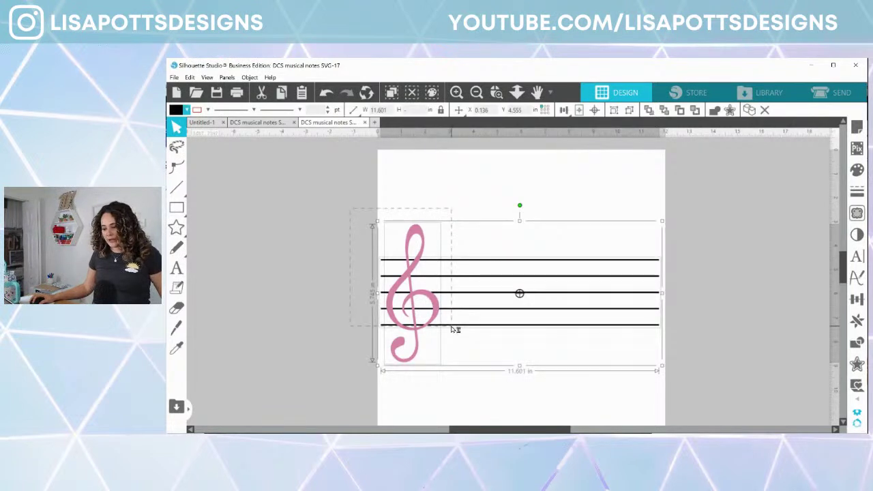
{"action": "left_click", "coordinate": [857, 342]}
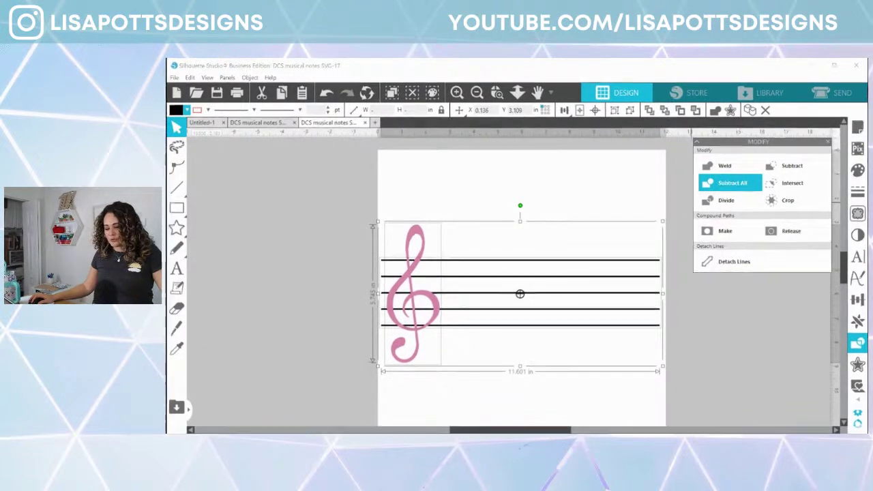
{"action": "left_click", "coordinate": [354, 231]}
{"action": "left_click_drag", "start_coordinate": [415, 234], "coordinate": [318, 215]}
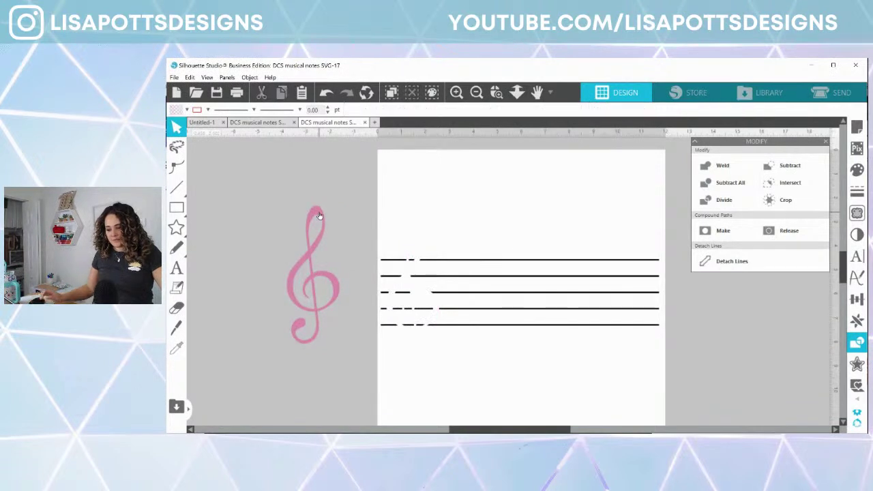
{"action": "key", "text": "ctrl+z"}
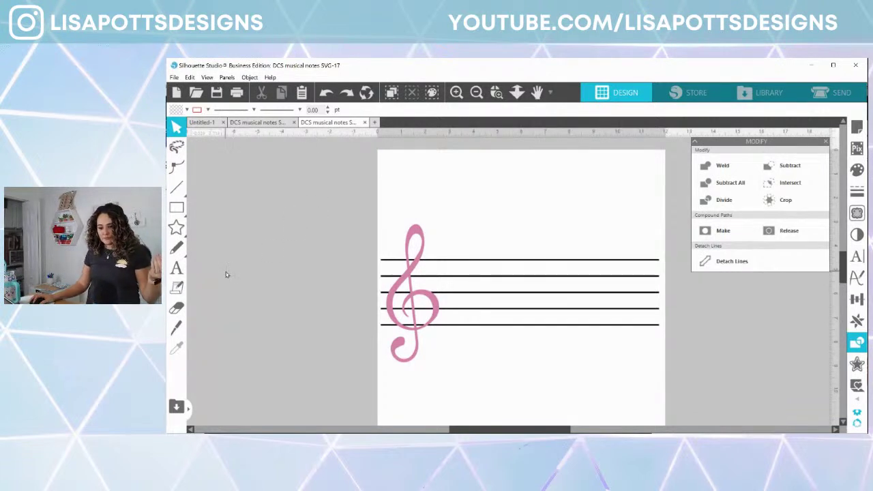
- Add a text object with the teacher's title and surname below the staff lines
{"action": "left_click", "coordinate": [176, 268]}
{"action": "left_click", "coordinate": [478, 370]}
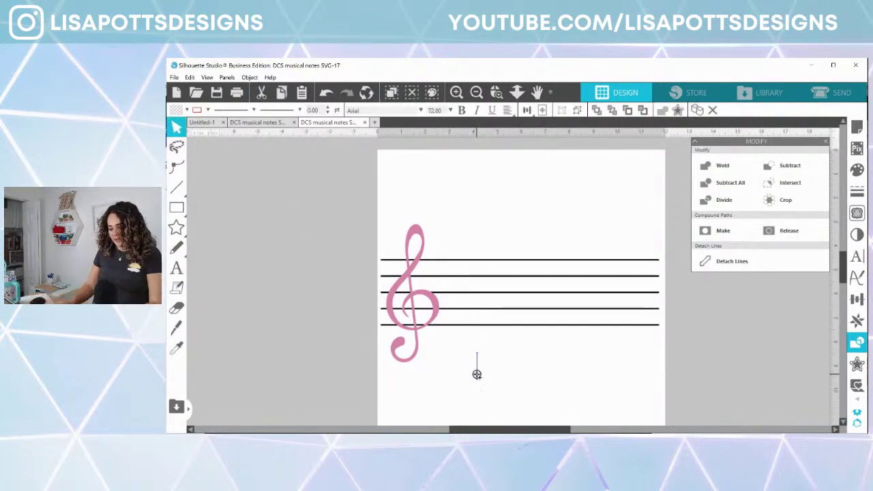
{"action": "type", "text": "Mrs. "}
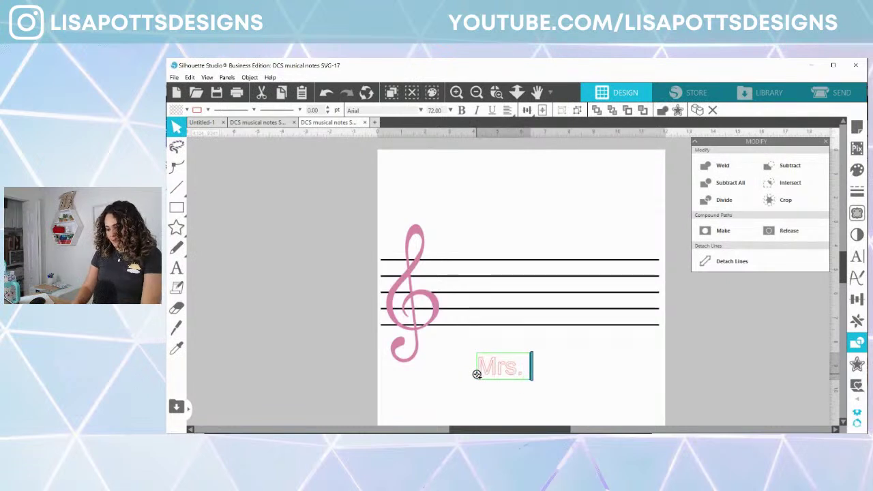
{"action": "type", "text": "Tobin"}
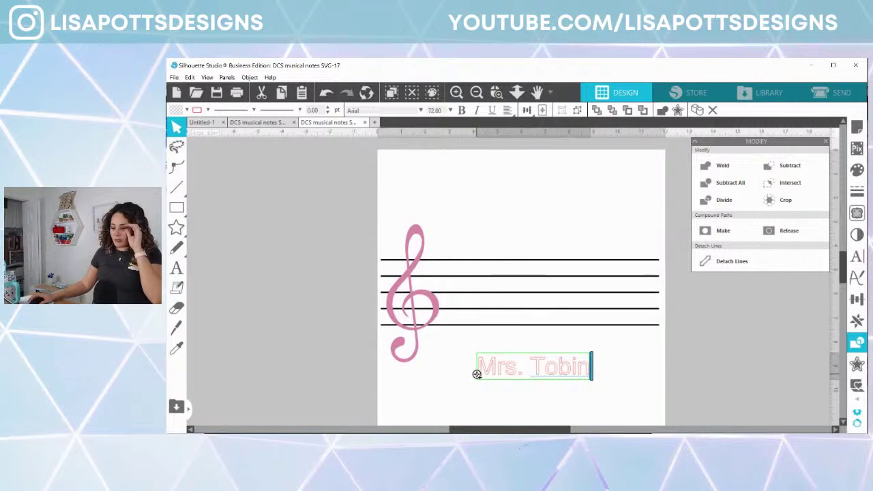
{"action": "left_click", "coordinate": [631, 382]}
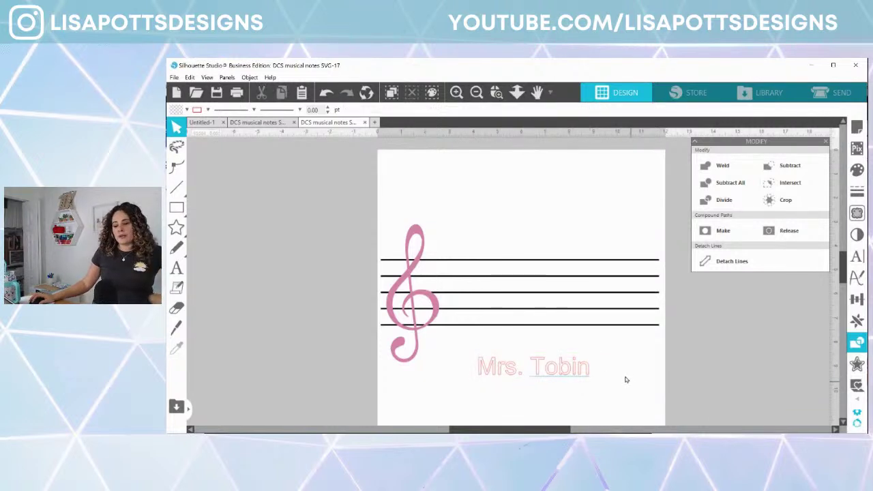
- Change the font of the teacher's name text below the staff lines to Florania
{"action": "left_click", "coordinate": [569, 369]}
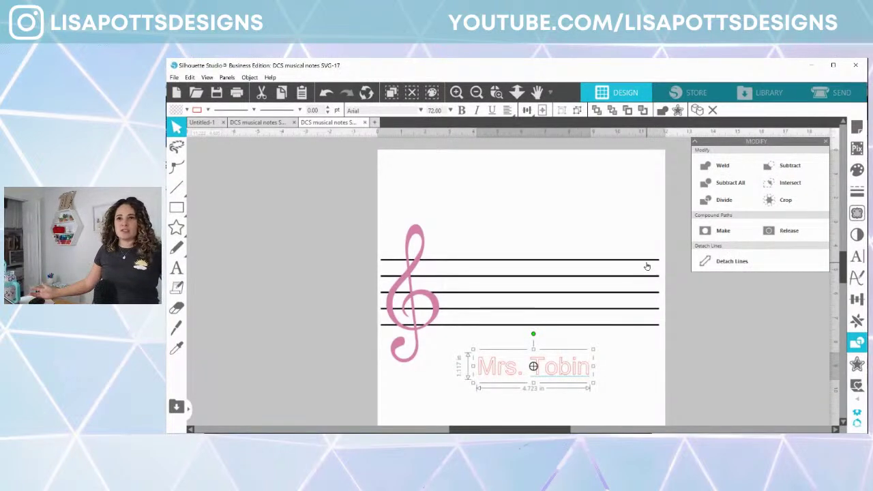
{"action": "left_click", "coordinate": [856, 255]}
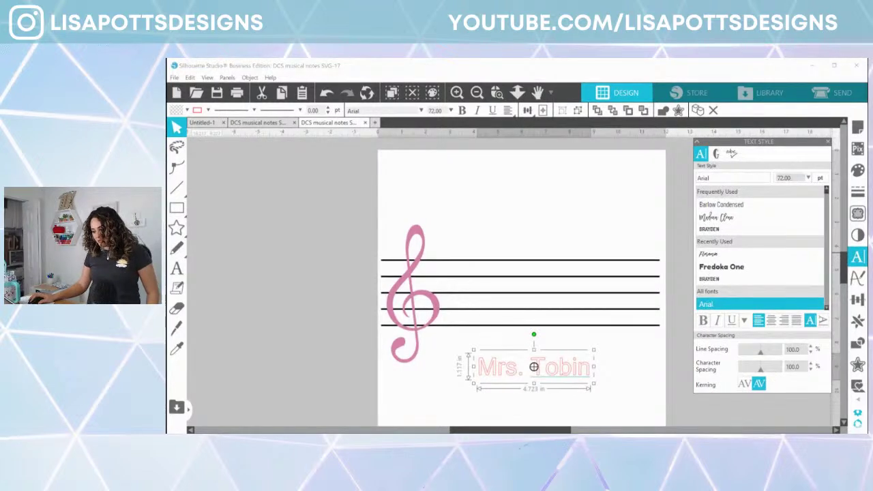
{"action": "left_click", "coordinate": [732, 258]}
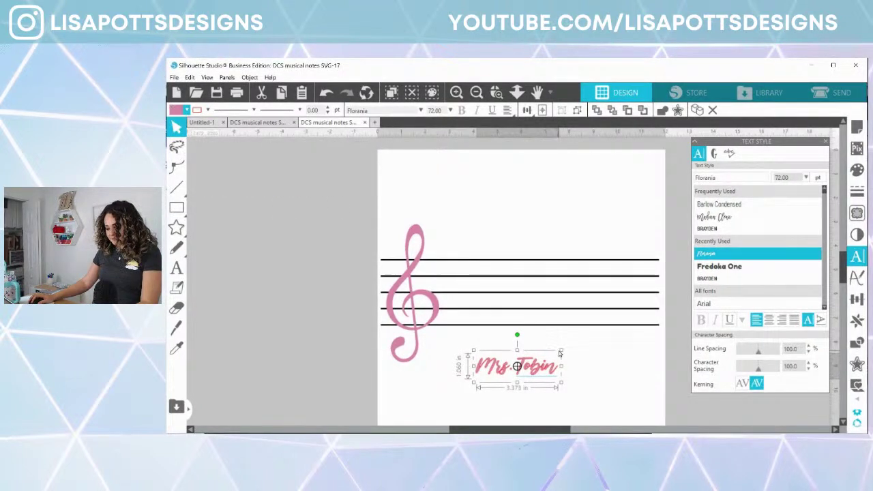
- Enlarge the name text to about 8.066 in wide and centre it on the staff lines beside the clef
{"action": "left_click_drag", "start_coordinate": [561, 350], "coordinate": [663, 311]}
{"action": "left_click_drag", "start_coordinate": [601, 332], "coordinate": [577, 272]}
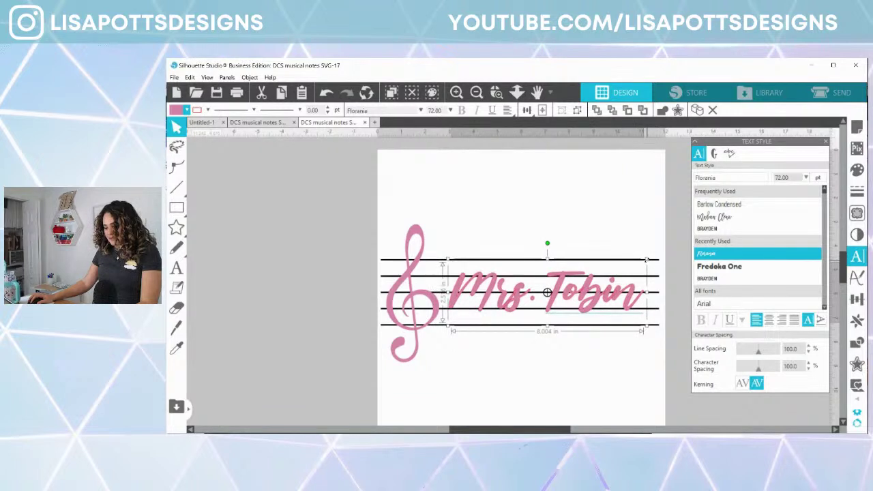
{"action": "left_click_drag", "start_coordinate": [647, 259], "coordinate": [657, 255]}
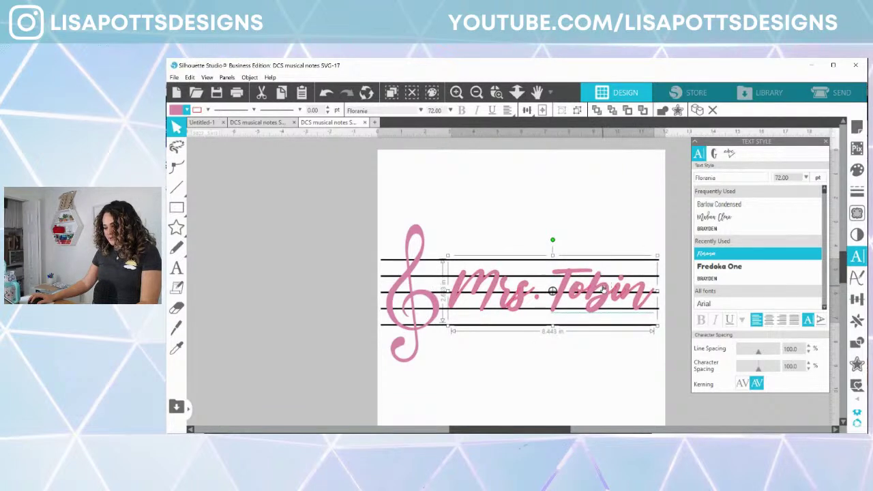
{"action": "mouse_move", "coordinate": [604, 288]}
{"action": "left_mouse_down"}
{"action": "mouse_move", "coordinate": [595, 295]}
{"action": "mouse_move", "coordinate": [604, 292]}
{"action": "left_mouse_up"}
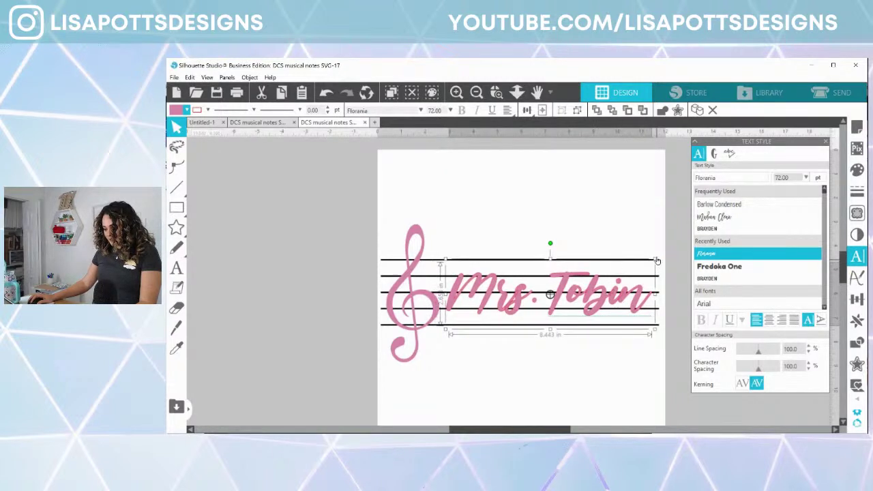
{"action": "left_click_drag", "start_coordinate": [655, 260], "coordinate": [648, 267]}
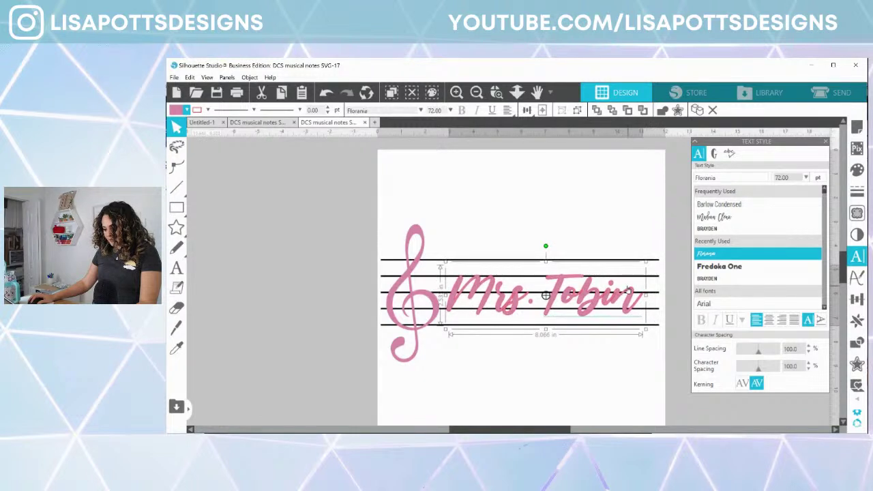
{"action": "left_click_drag", "start_coordinate": [611, 303], "coordinate": [613, 301]}
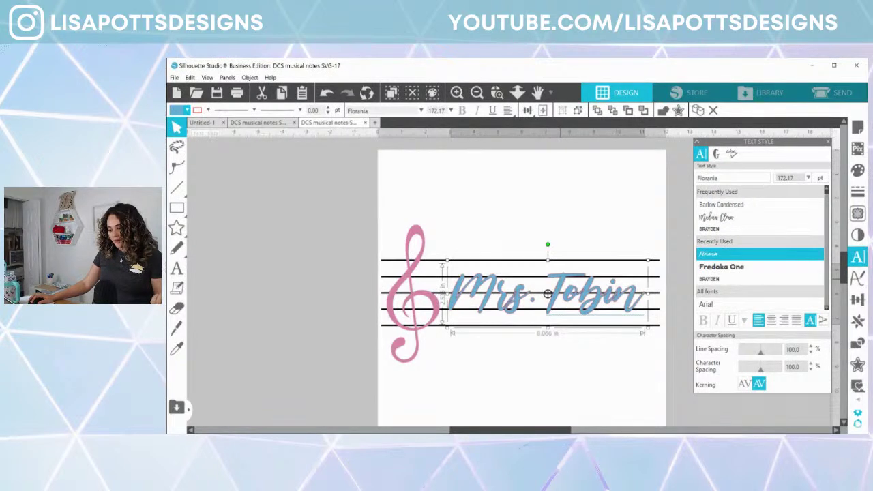
- Ungroup the blue name text into separate letter shapes and regroup them as one object
{"action": "key", "text": "ctrl+shift+g"}
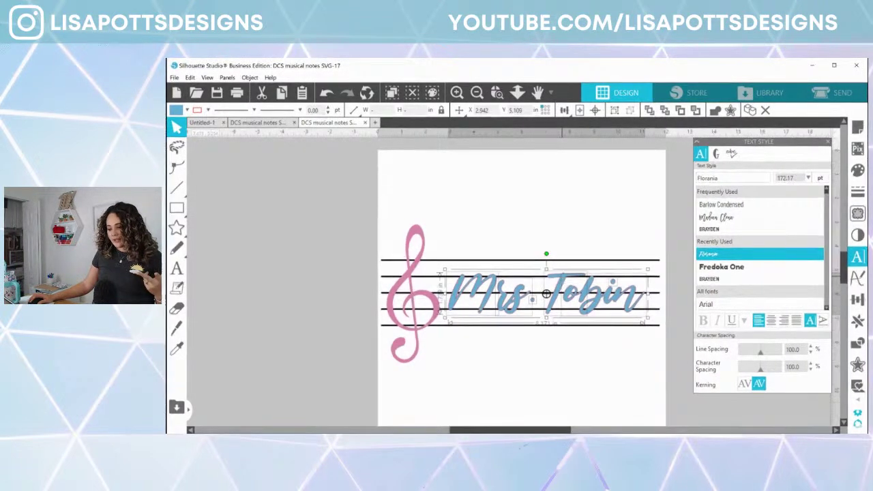
{"action": "key", "text": "ctrl+g"}
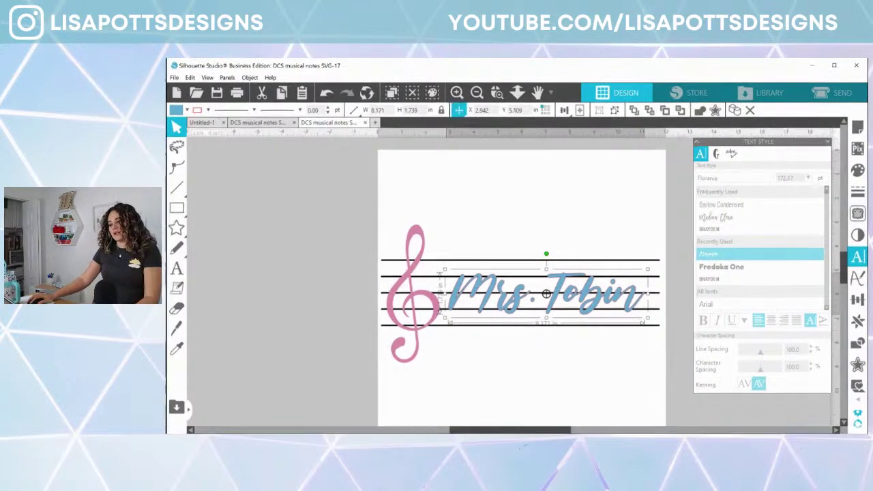
{"action": "left_click", "coordinate": [456, 92]}
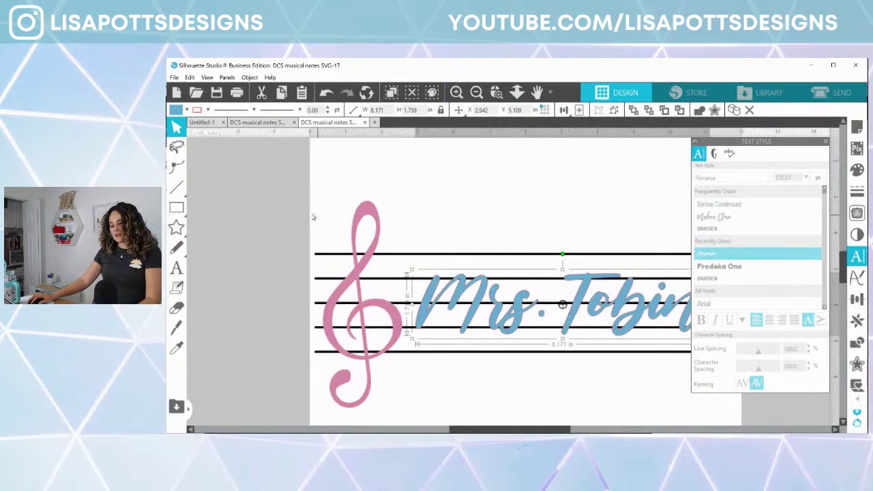
{"action": "left_click", "coordinate": [827, 142]}
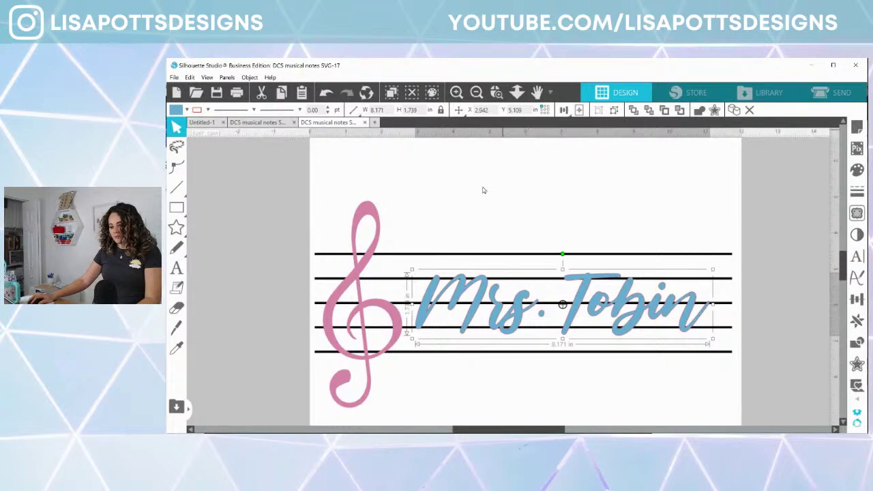
- Create an outer offset of 0.095 in with rounded corners around the blue name
{"action": "scroll", "coordinate": [511, 273], "scroll_direction": "up", "scroll_amount": 1}
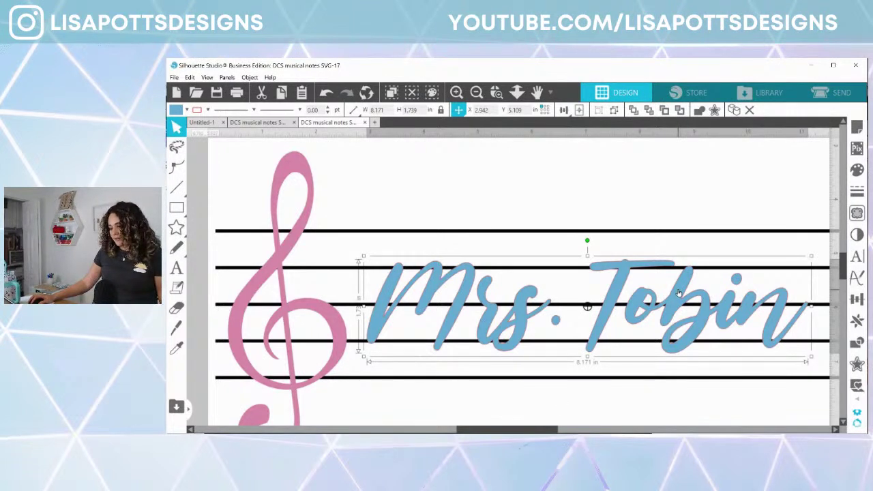
{"action": "left_click", "coordinate": [857, 365]}
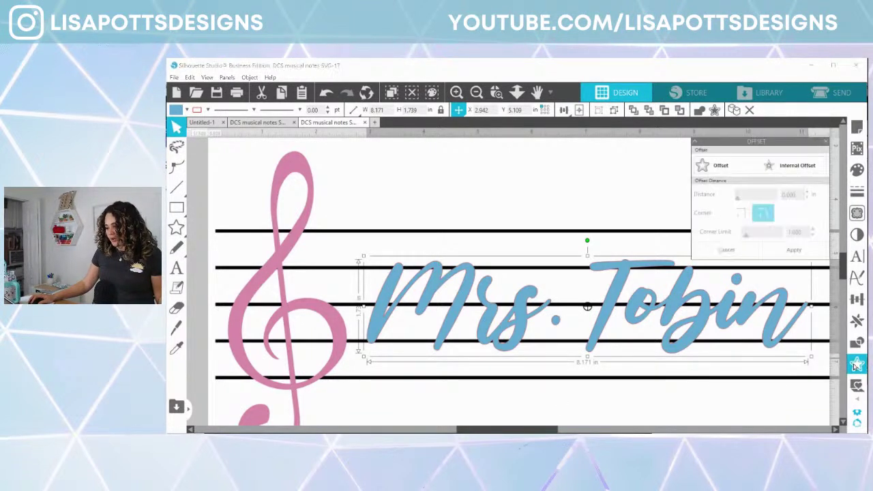
{"action": "left_click", "coordinate": [720, 167]}
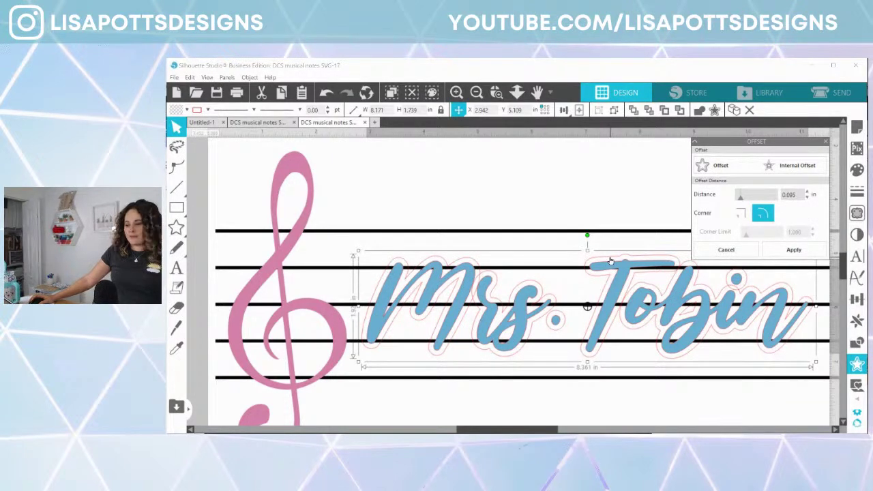
{"action": "left_click", "coordinate": [798, 251]}
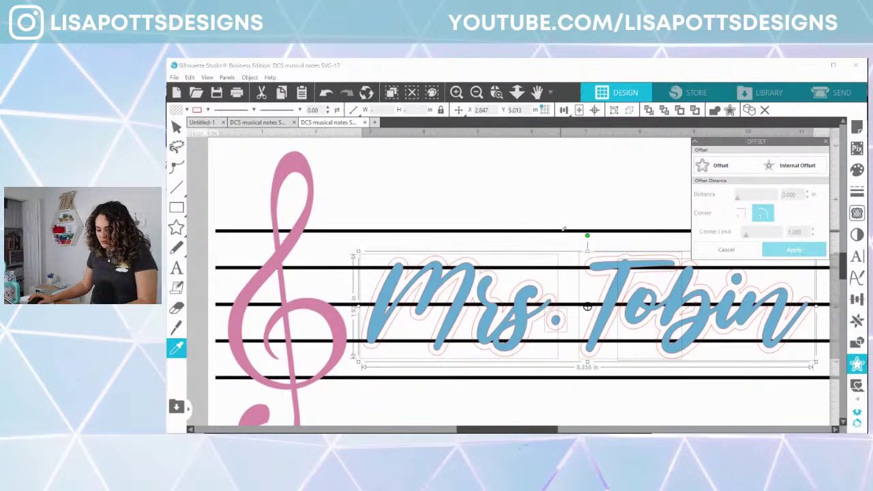
- Group the offset outlines around the name and fill them with dark green
{"action": "key", "text": "ctrl+g"}
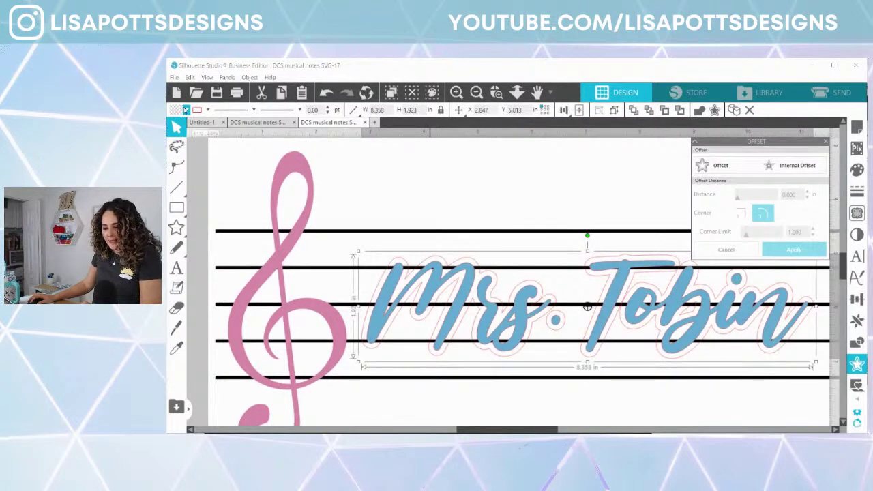
{"action": "left_click", "coordinate": [179, 103]}
{"action": "left_click", "coordinate": [177, 110]}
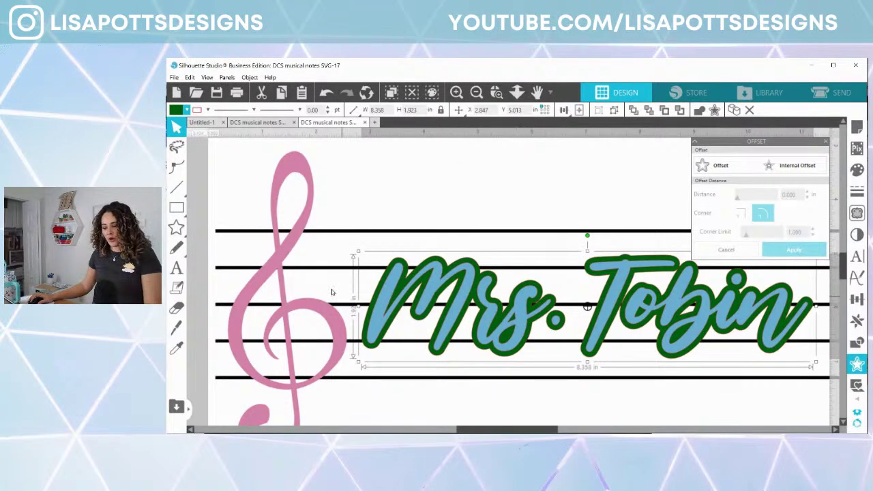
- Subtract the green name offset from the staff lines and group the resulting line pieces
{"action": "left_click", "coordinate": [353, 232]}
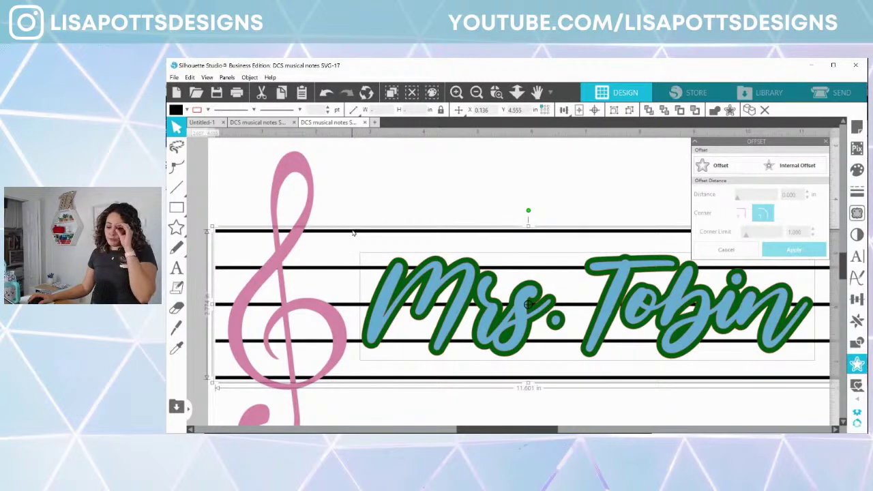
{"action": "left_click", "coordinate": [857, 342]}
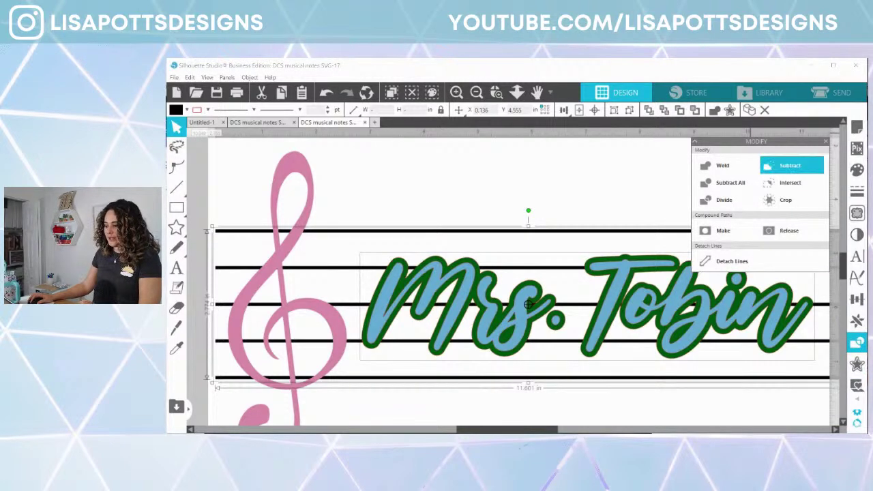
{"action": "left_click", "coordinate": [776, 167]}
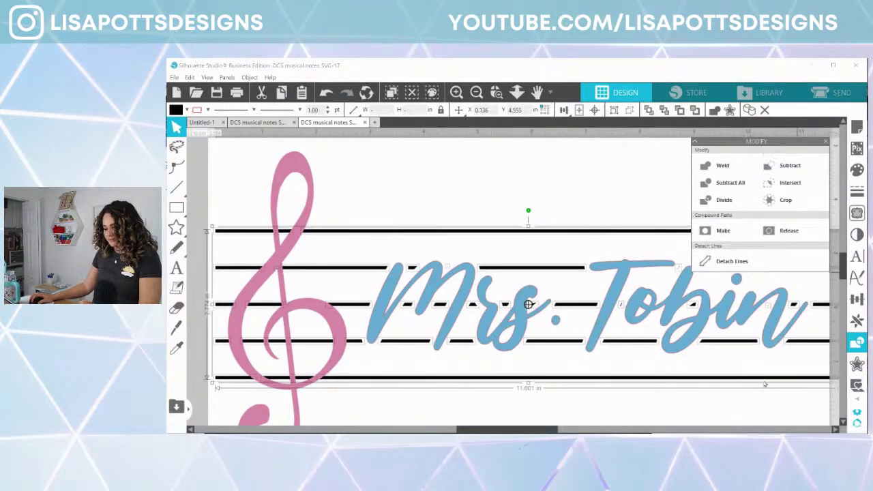
{"action": "left_click_drag", "start_coordinate": [526, 433], "coordinate": [560, 433]}
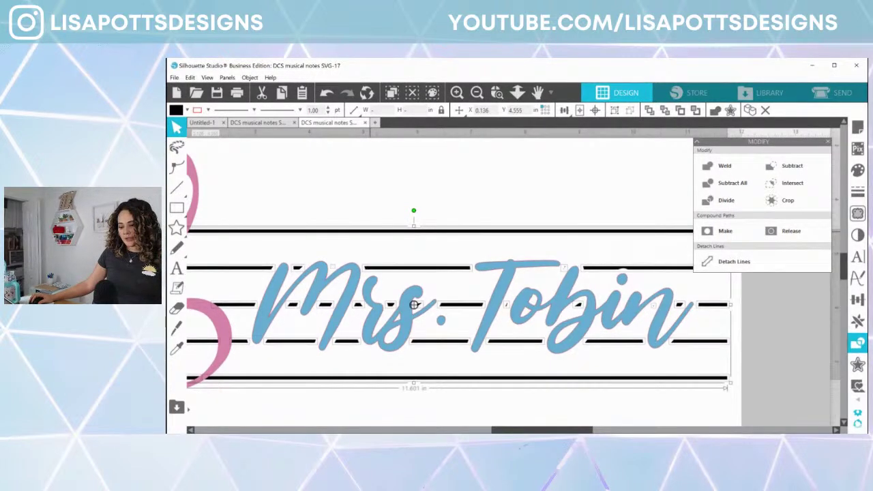
{"action": "left_click", "coordinate": [477, 93]}
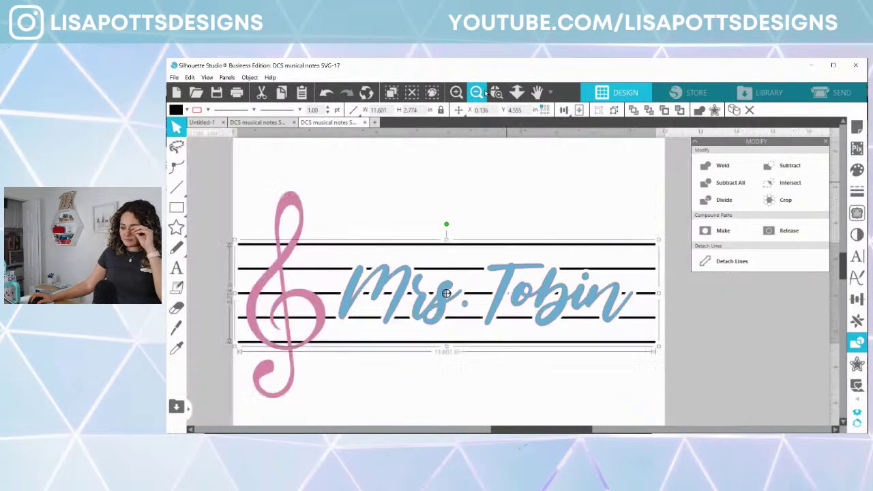
{"action": "left_click", "coordinate": [477, 92]}
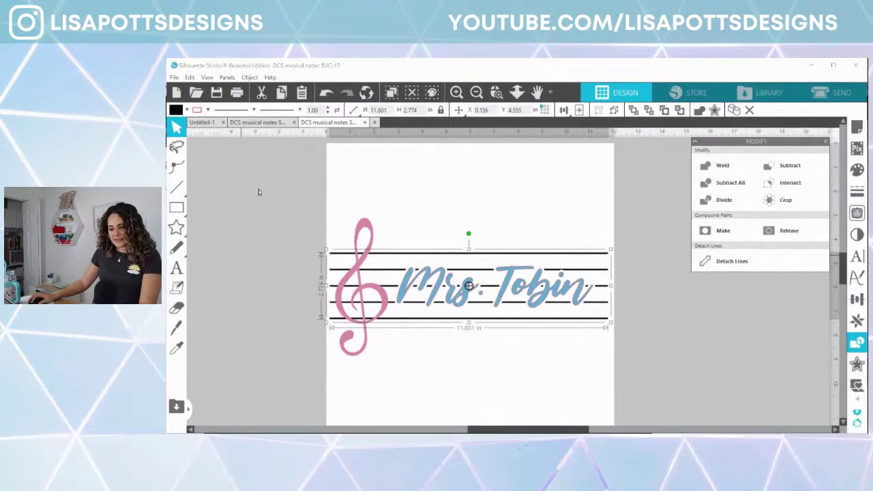
- Draw a rectangle over the upper part of the design and size it 12 in wide by 6 in high
{"action": "left_click", "coordinate": [196, 208]}
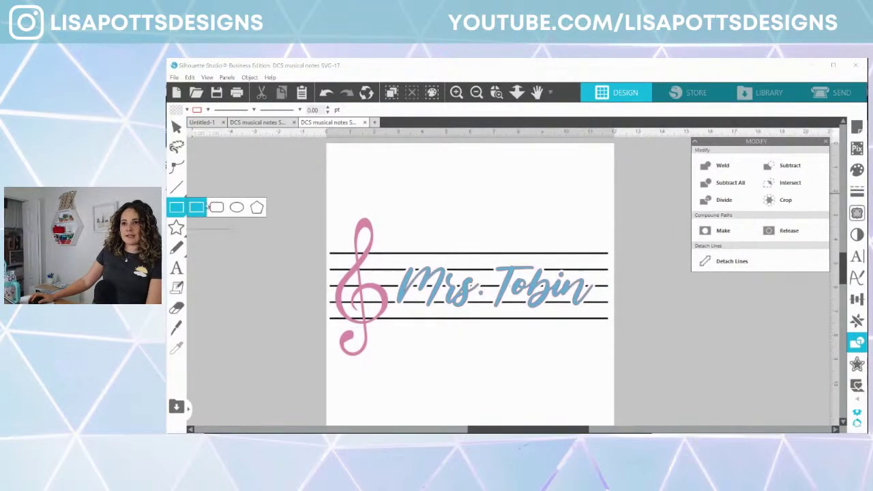
{"action": "mouse_move", "coordinate": [317, 179]}
{"action": "left_mouse_down"}
{"action": "mouse_move", "coordinate": [549, 253]}
{"action": "mouse_move", "coordinate": [551, 261]}
{"action": "left_mouse_up"}
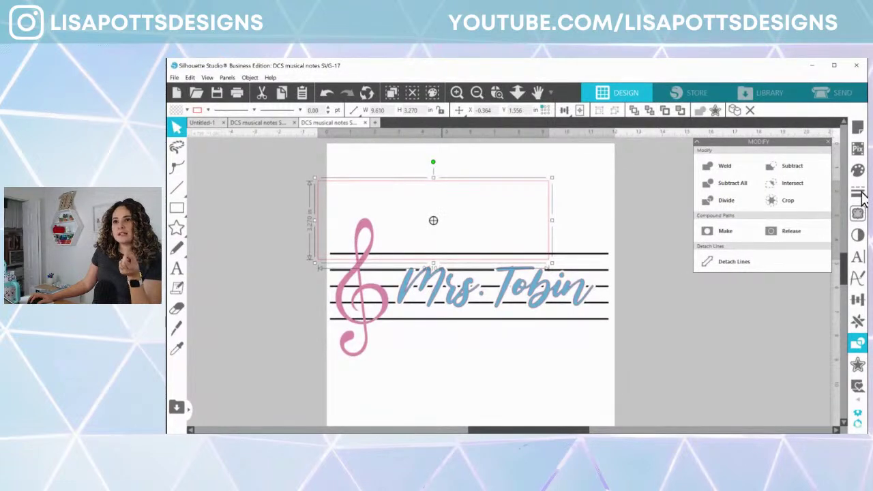
{"action": "left_click", "coordinate": [378, 109]}
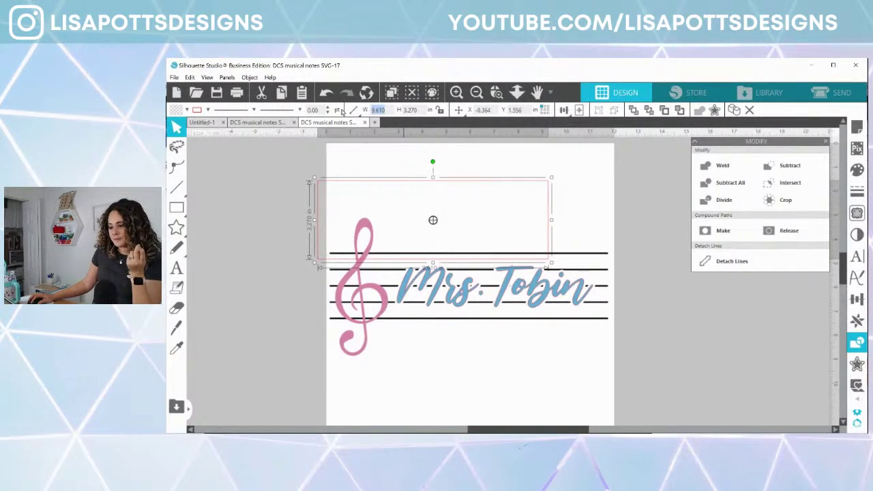
{"action": "type", "text": "12"}
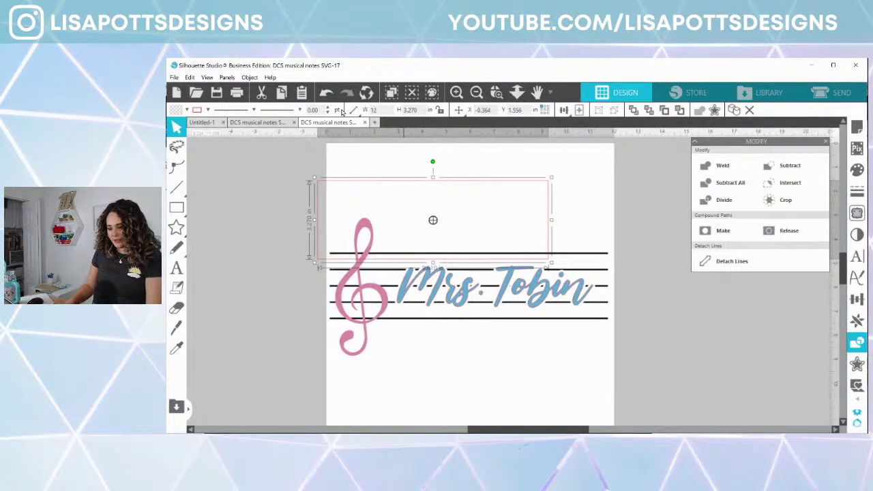
{"action": "key", "text": "Tab"}
{"action": "type", "text": "6"}
{"action": "key", "text": "Return"}
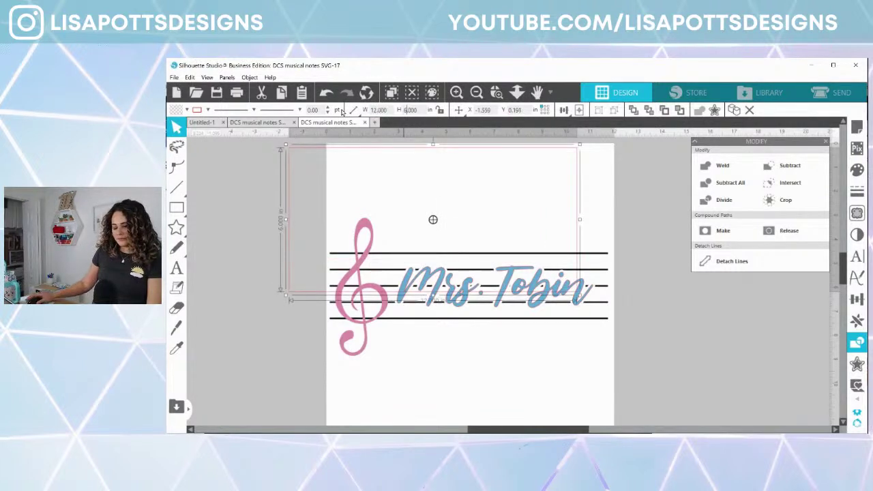
- Set the page's media size to 15 in wide by 15 in high
{"action": "left_click", "coordinate": [857, 130]}
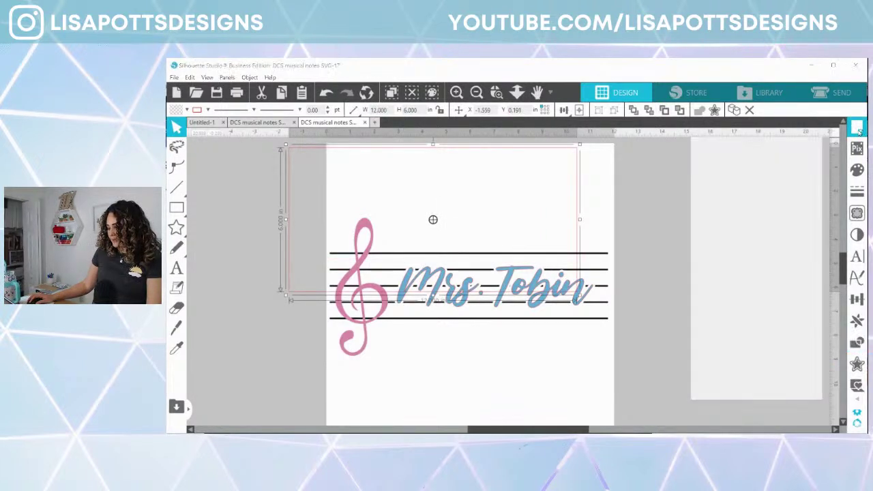
{"action": "double_click", "coordinate": [791, 234]}
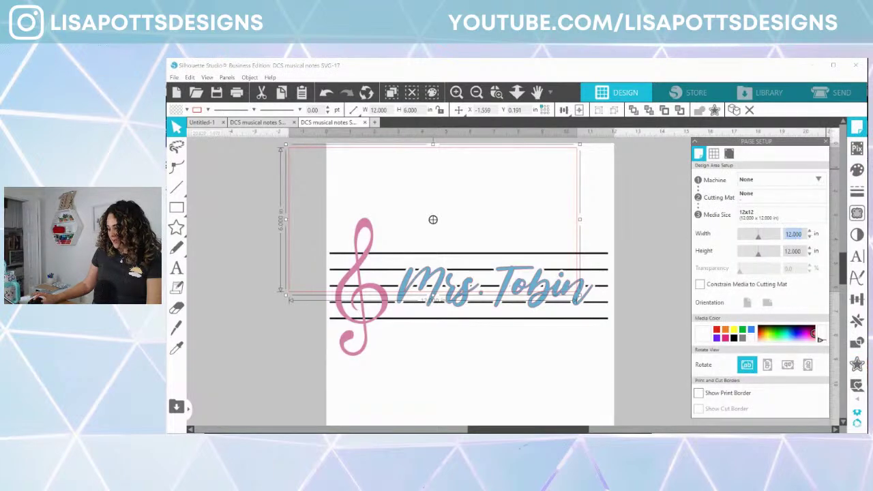
{"action": "type", "text": "15"}
{"action": "key", "text": "Return"}
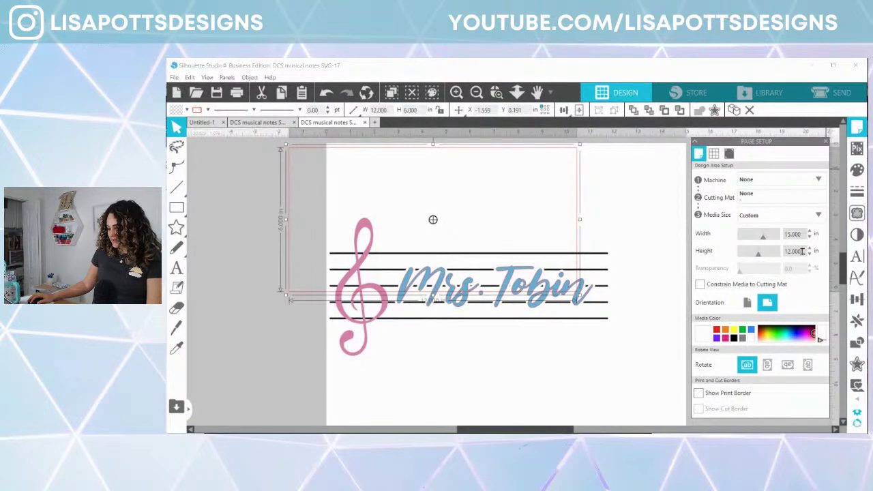
{"action": "double_click", "coordinate": [794, 252]}
{"action": "type", "text": "15"}
{"action": "key", "text": "Return"}
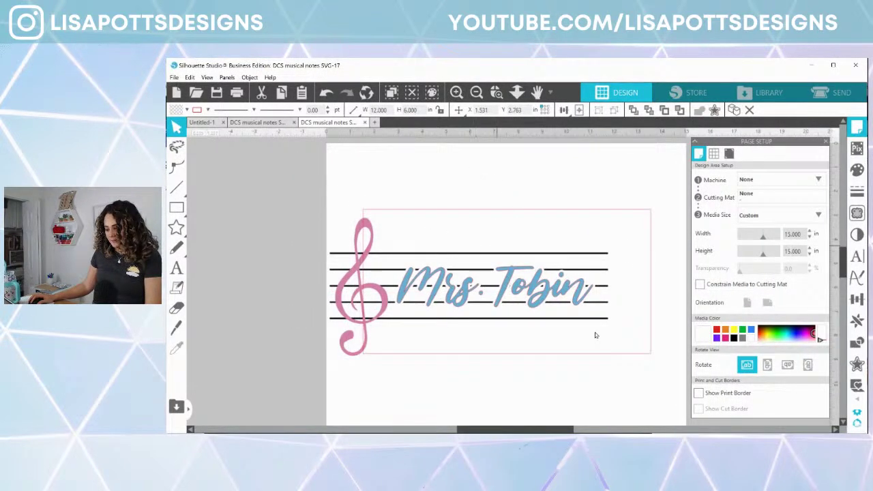
- Move the clef, staff lines and name together over the rectangle and scale them to about 13.262 in wide
{"action": "left_click_drag", "start_coordinate": [619, 331], "coordinate": [453, 251]}
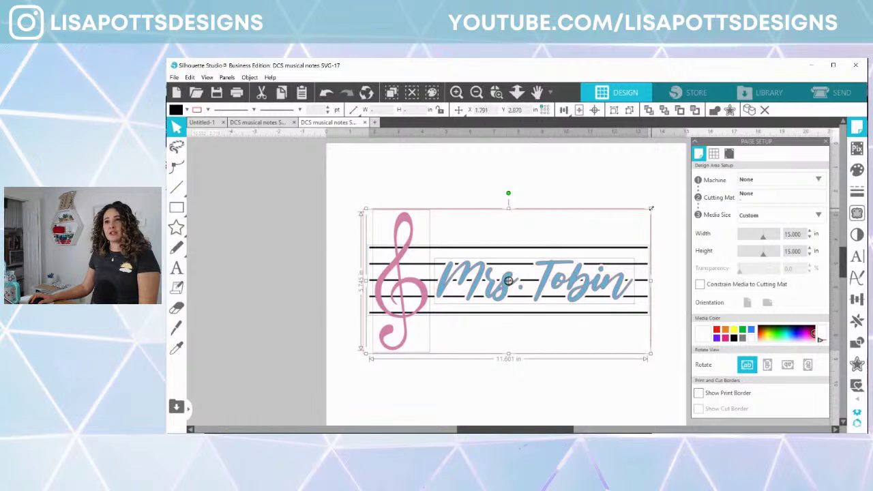
{"action": "left_click_drag", "start_coordinate": [651, 208], "coordinate": [590, 246]}
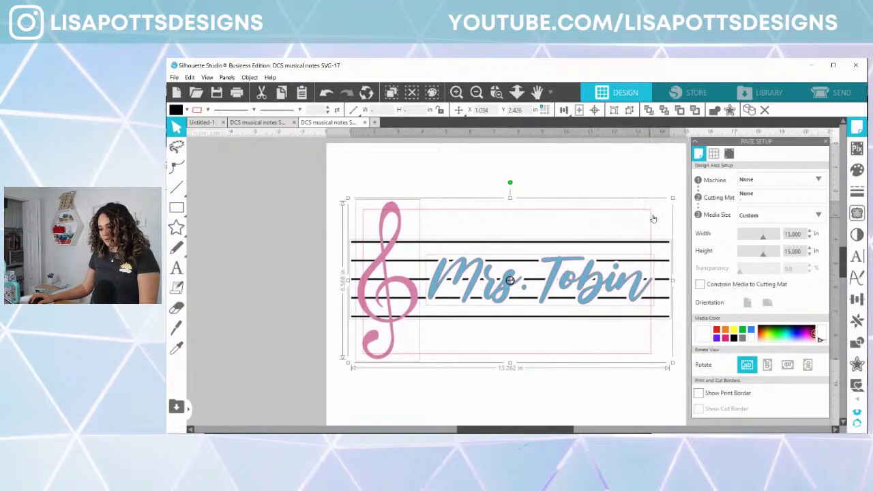
- Scale the clef, staff lines and name together down to about 12.271 in wide to match the rectangle
{"action": "left_click_drag", "start_coordinate": [674, 199], "coordinate": [662, 205]}
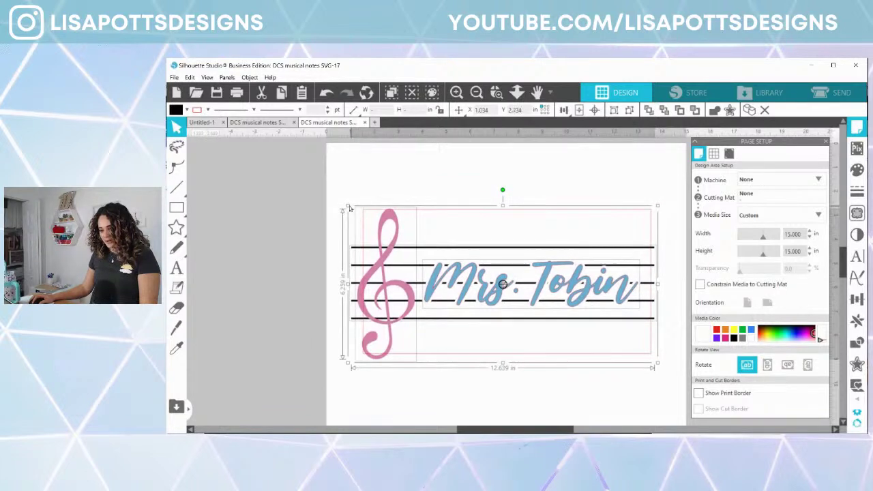
{"action": "left_click_drag", "start_coordinate": [349, 207], "coordinate": [375, 213]}
{"action": "left_click", "coordinate": [478, 391]}
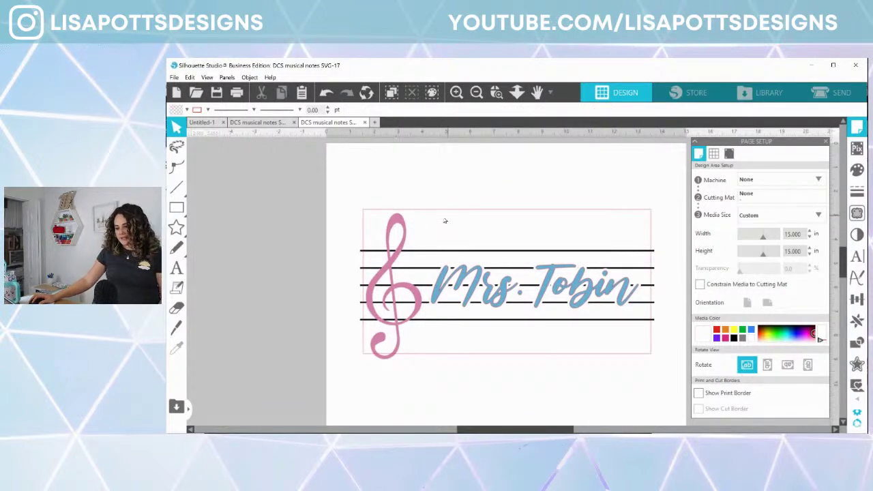
- Nudge the clef, staff lines and name upward together until the clef is vertically centered on the rectangle
{"action": "left_click", "coordinate": [478, 305]}
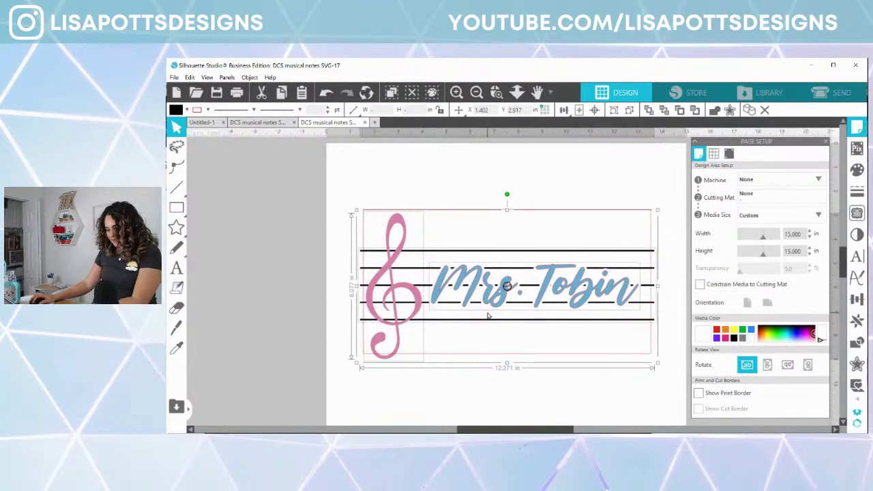
{"action": "key", "text": "Up"}
{"action": "key", "text": "Up"}
{"action": "key", "text": "Up"}
{"action": "key", "text": "Up"}
{"action": "key", "text": "Up"}
{"action": "key", "text": "Up"}
{"action": "key", "text": "Up"}
{"action": "key", "text": "Up"}
{"action": "key", "text": "Up"}
{"action": "key", "text": "Up"}
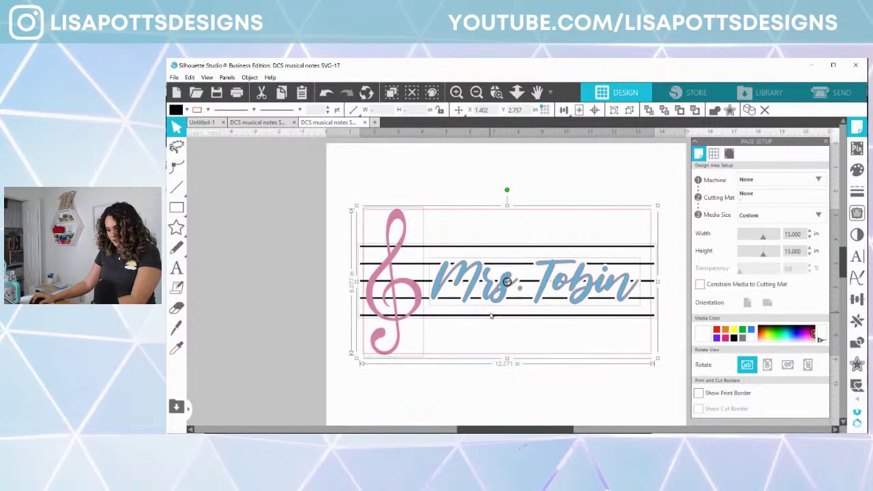
{"action": "left_click", "coordinate": [533, 396]}
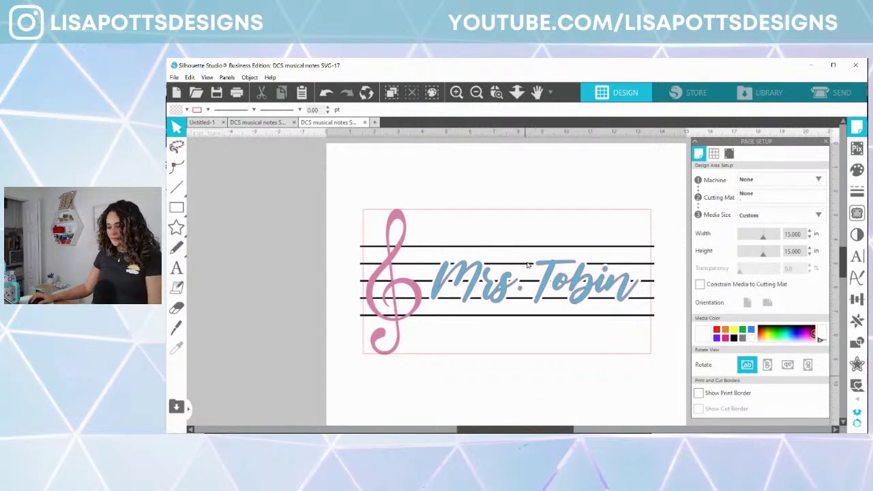
- Select the rectangle, staff lines, treble clef and name one after another to review the sign's separate cut pieces
{"action": "left_click", "coordinate": [484, 212]}
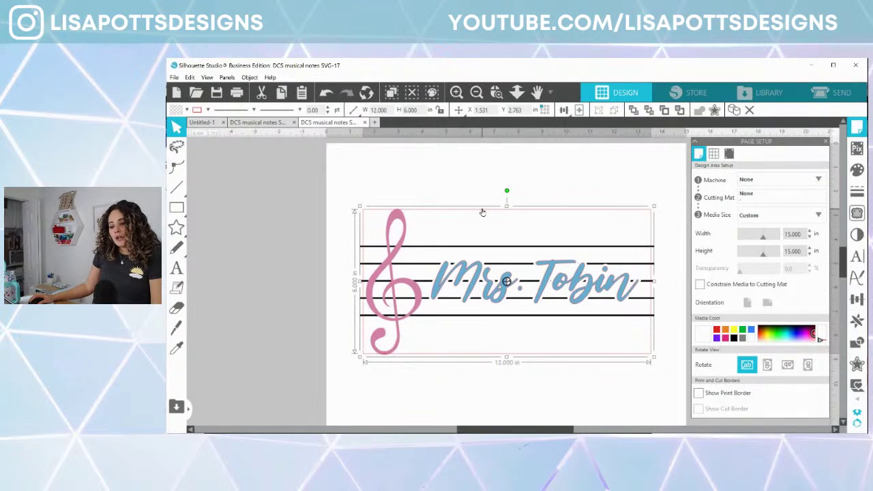
{"action": "left_click", "coordinate": [439, 249]}
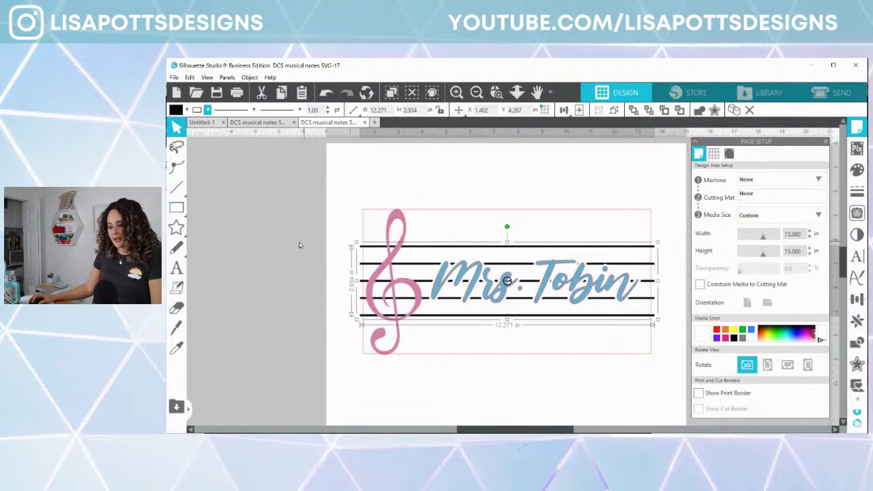
{"action": "left_click", "coordinate": [408, 229]}
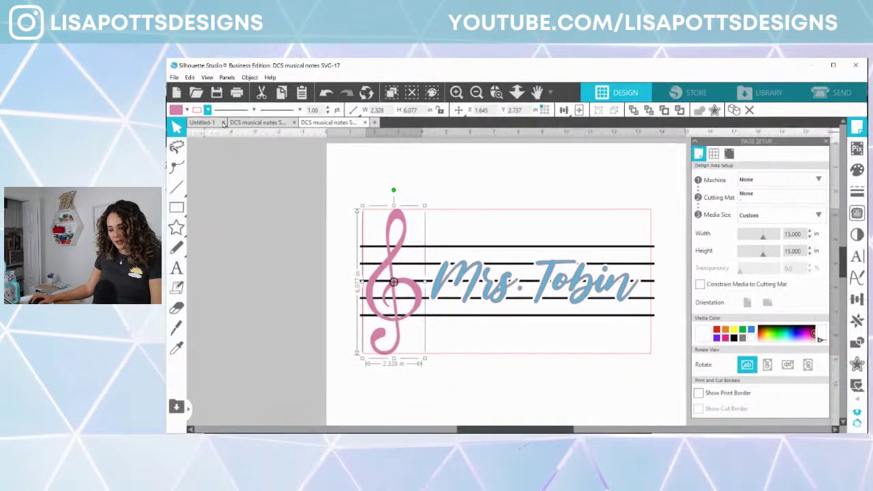
{"action": "left_click", "coordinate": [464, 270]}
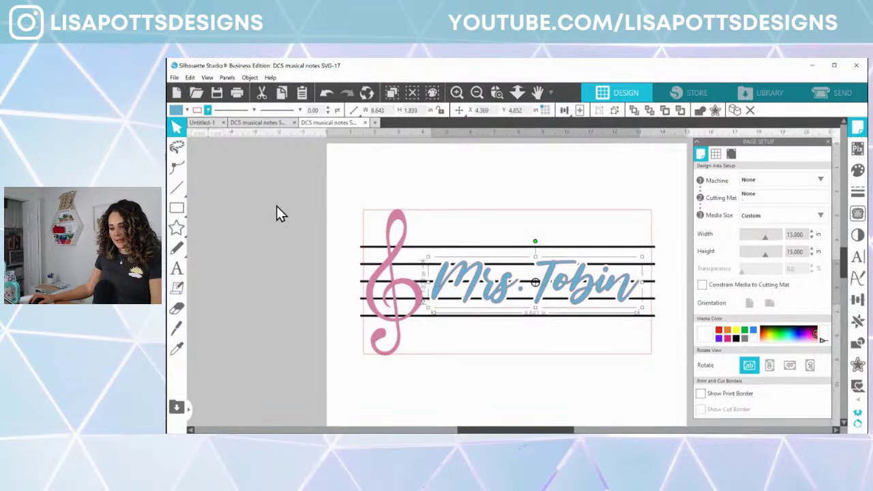
{"action": "left_click", "coordinate": [425, 204]}
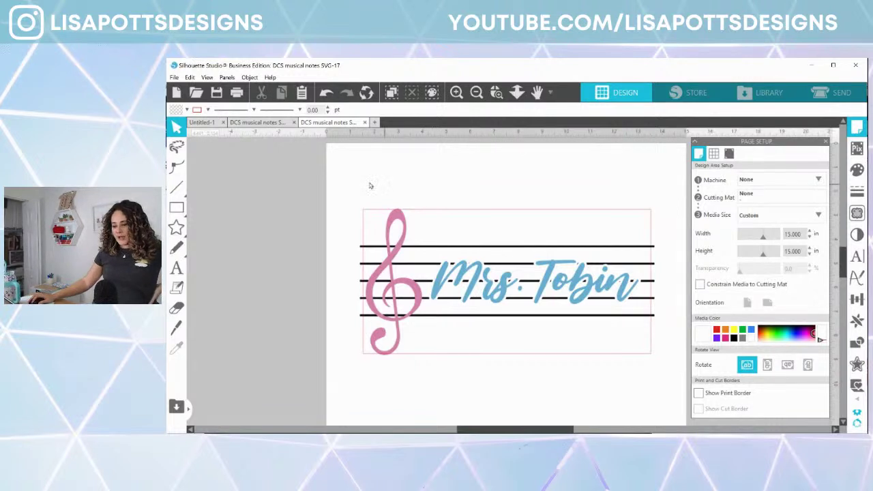
- Start saving the whole selected design to the hard drive with the SVG file type, and cancel the save
{"action": "left_click_drag", "start_coordinate": [371, 185], "coordinate": [449, 289]}
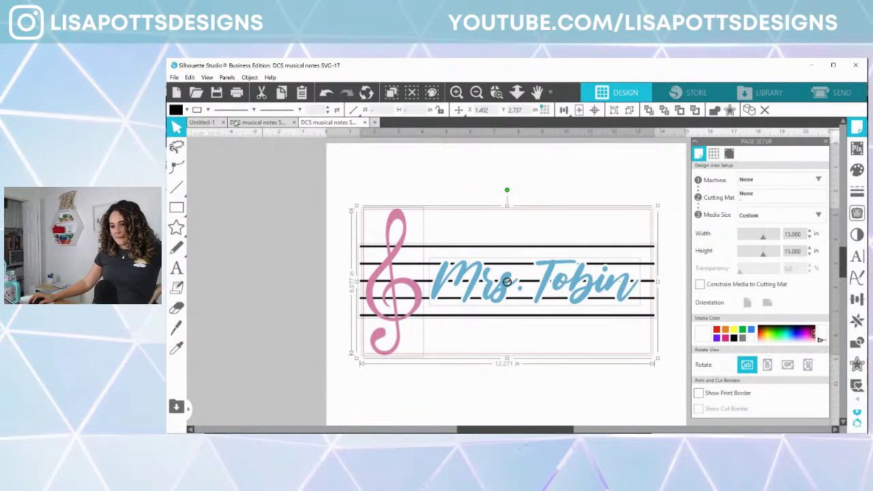
{"action": "left_click", "coordinate": [174, 78]}
{"action": "mouse_move", "coordinate": [203, 177]}
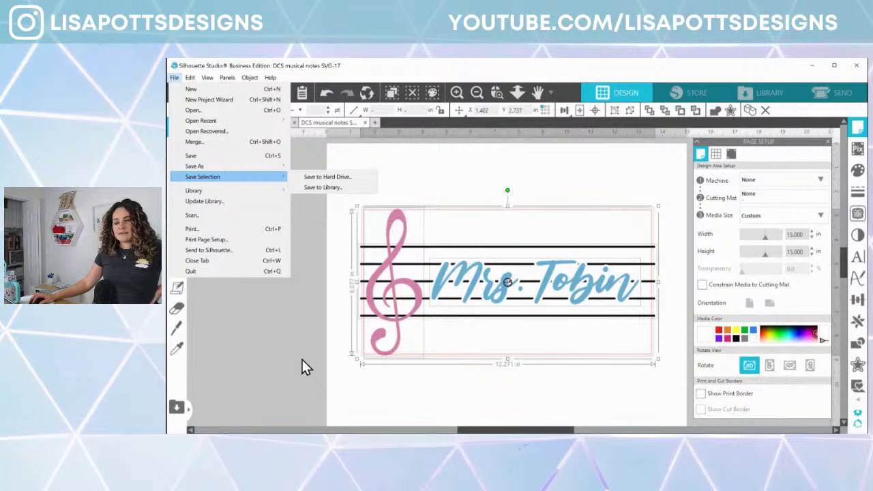
{"action": "key", "text": "Right"}
{"action": "key", "text": "Return"}
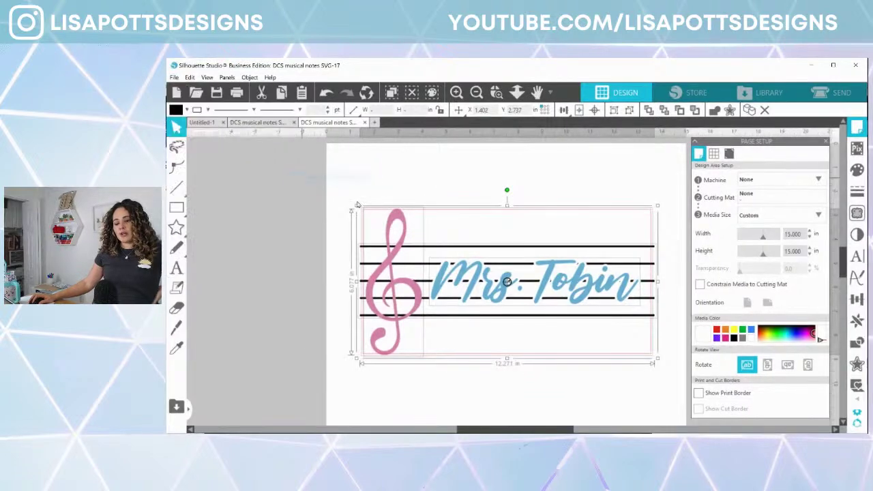
{"action": "key", "text": "Tab"}
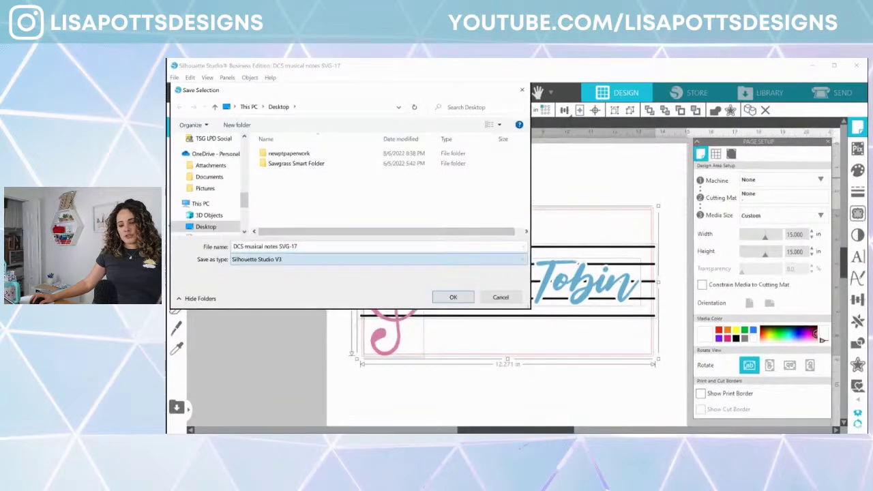
{"action": "key", "text": "Down"}
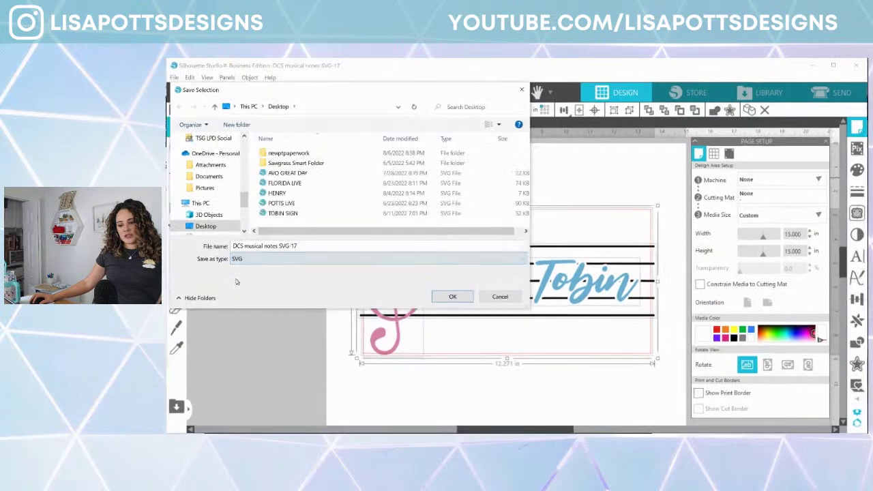
{"action": "left_click", "coordinate": [497, 296]}
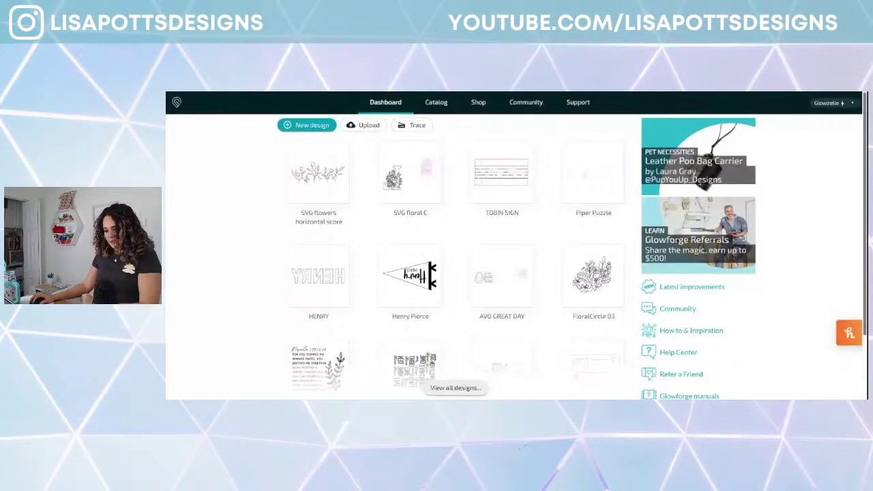
- Open the teacher's name sign in the Glowforge app and flip all of its parts horizontally
{"action": "left_click", "coordinate": [515, 183]}
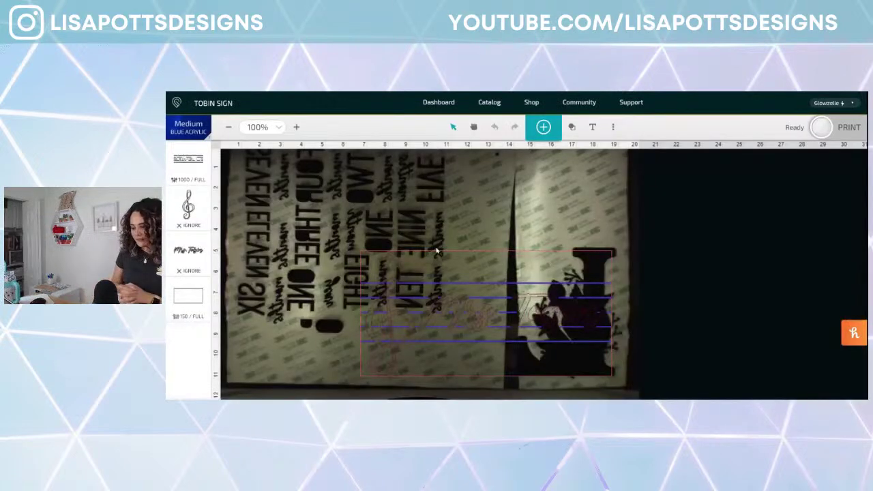
{"action": "left_click", "coordinate": [415, 287]}
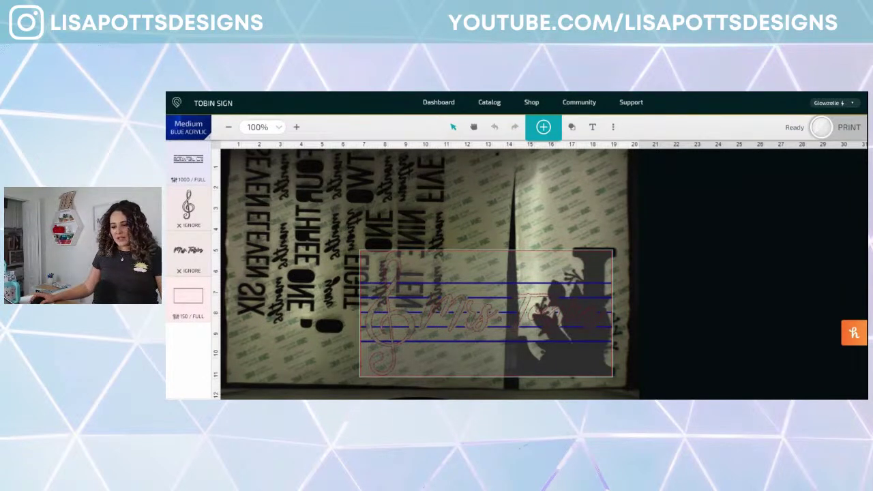
{"action": "left_click", "coordinate": [352, 220]}
{"action": "left_click_drag", "start_coordinate": [352, 219], "coordinate": [622, 368]}
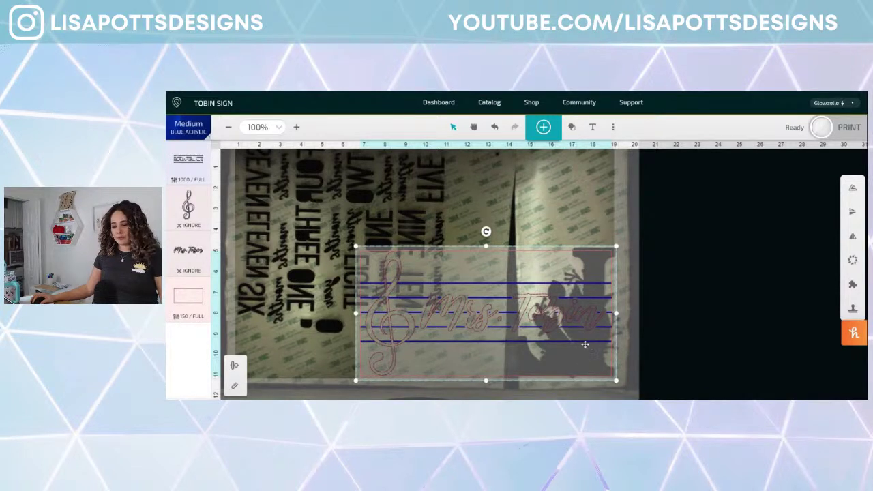
{"action": "left_click", "coordinate": [854, 239]}
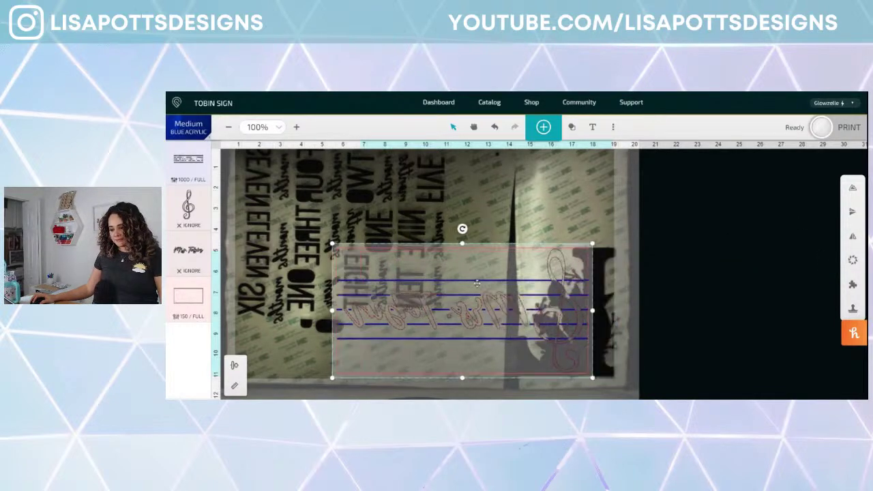